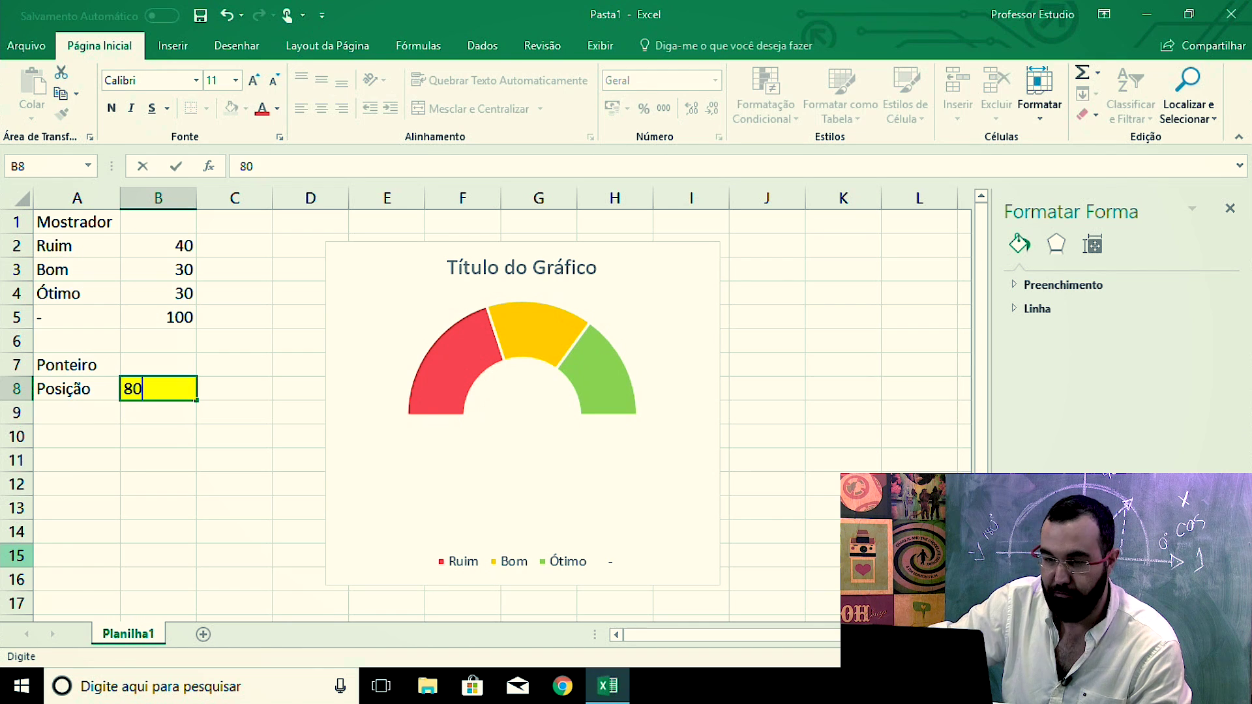
Set Posição to 80 and add a Coordenadas row beneath it with the headings Y in B9 and X in C9.
key("Return")
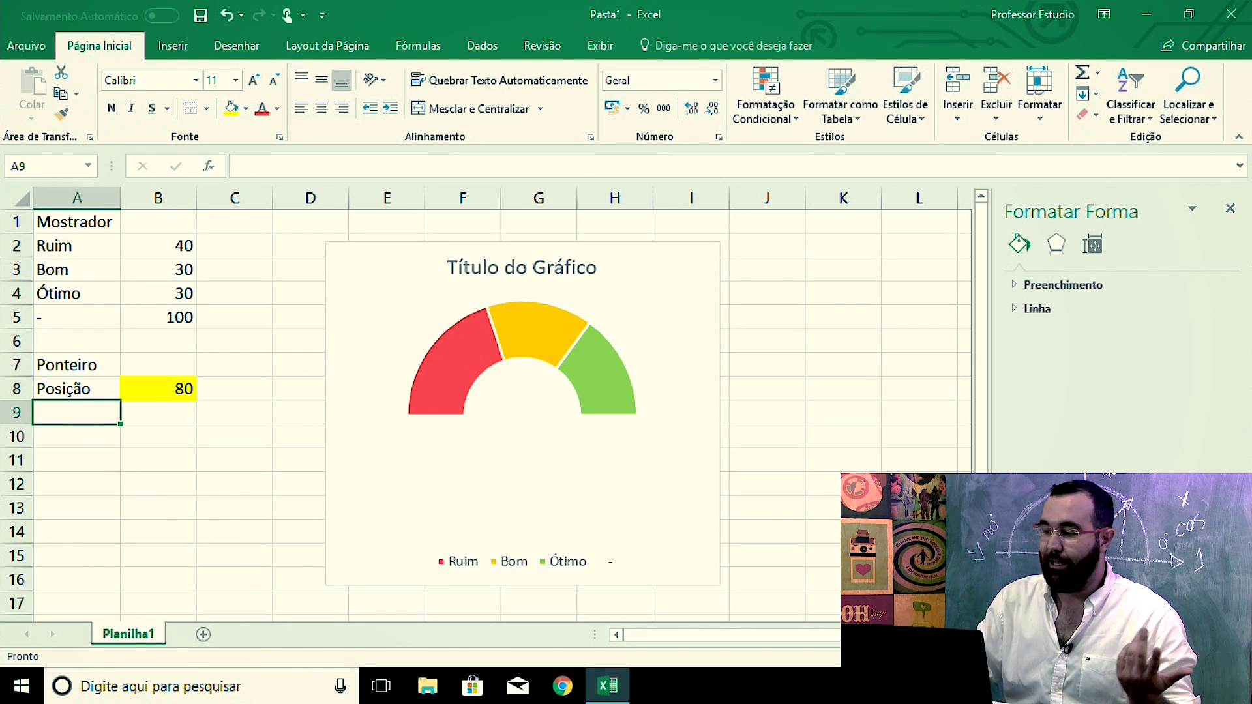
type("Y")
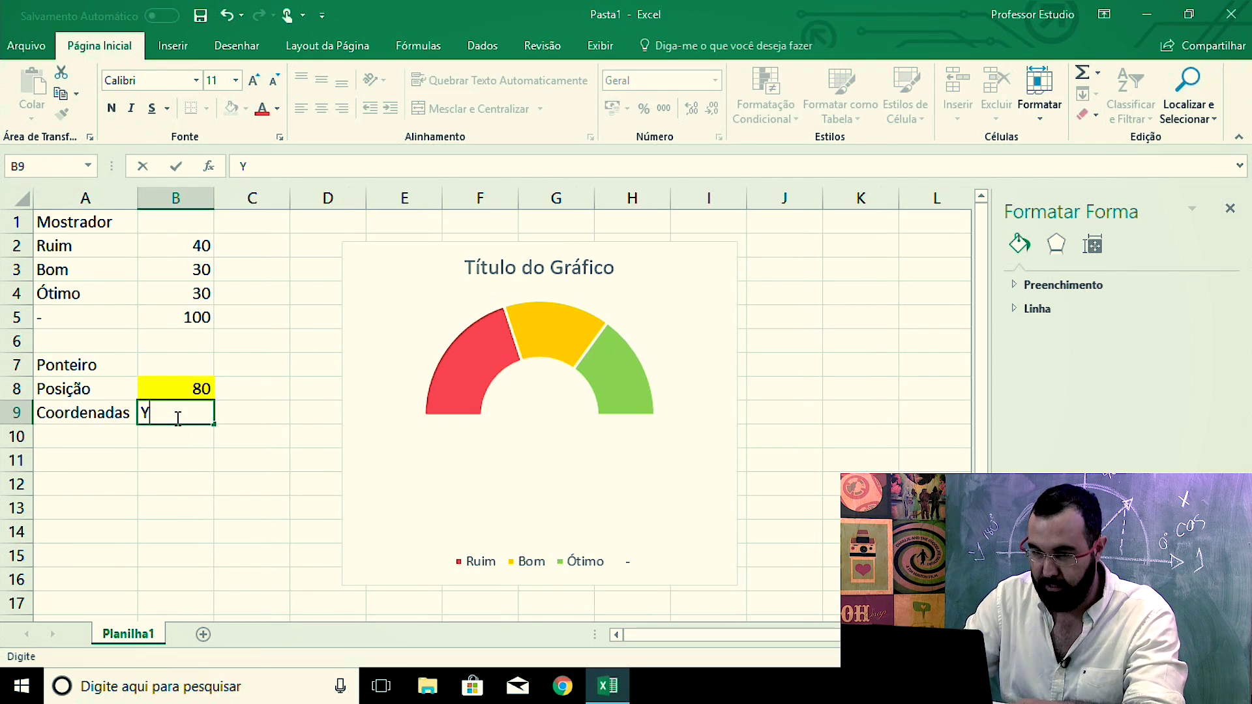
key("Tab")
type("X")
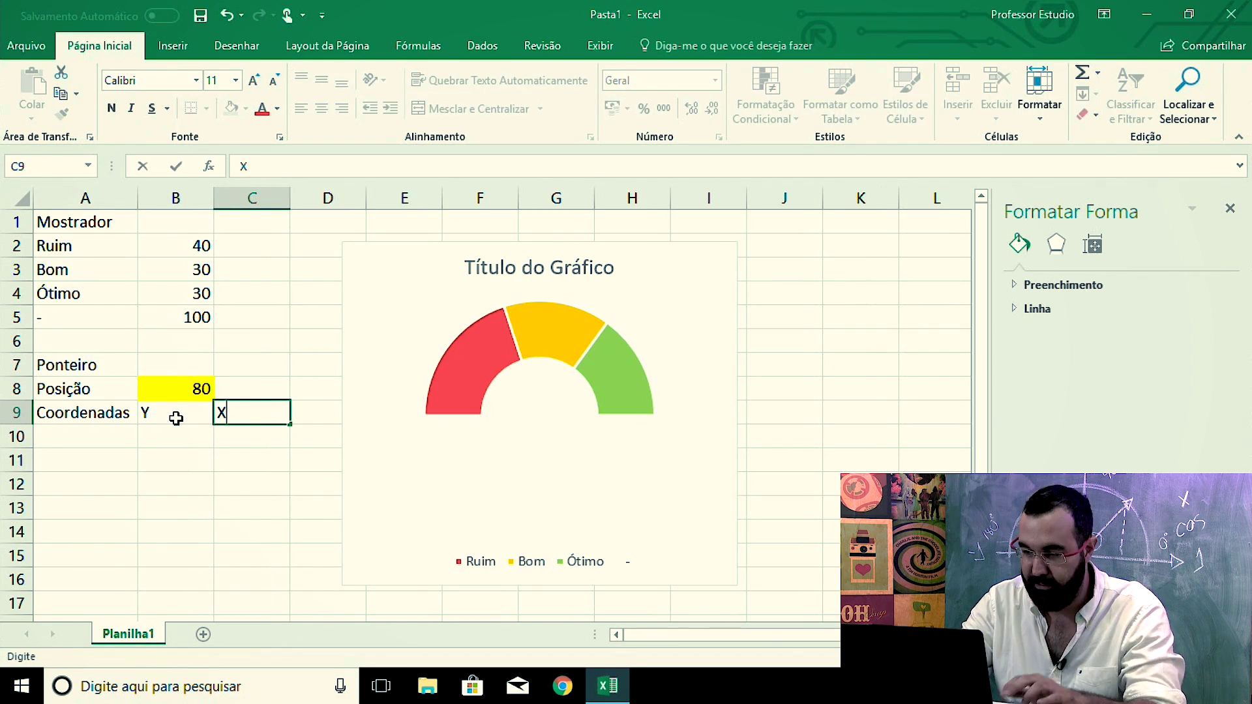
key("Return")
Add the rows Base and Ponta under Coordenadas and enter 0 for both Base coordinates.
type("Base")
key("Return")
type("Ponta")
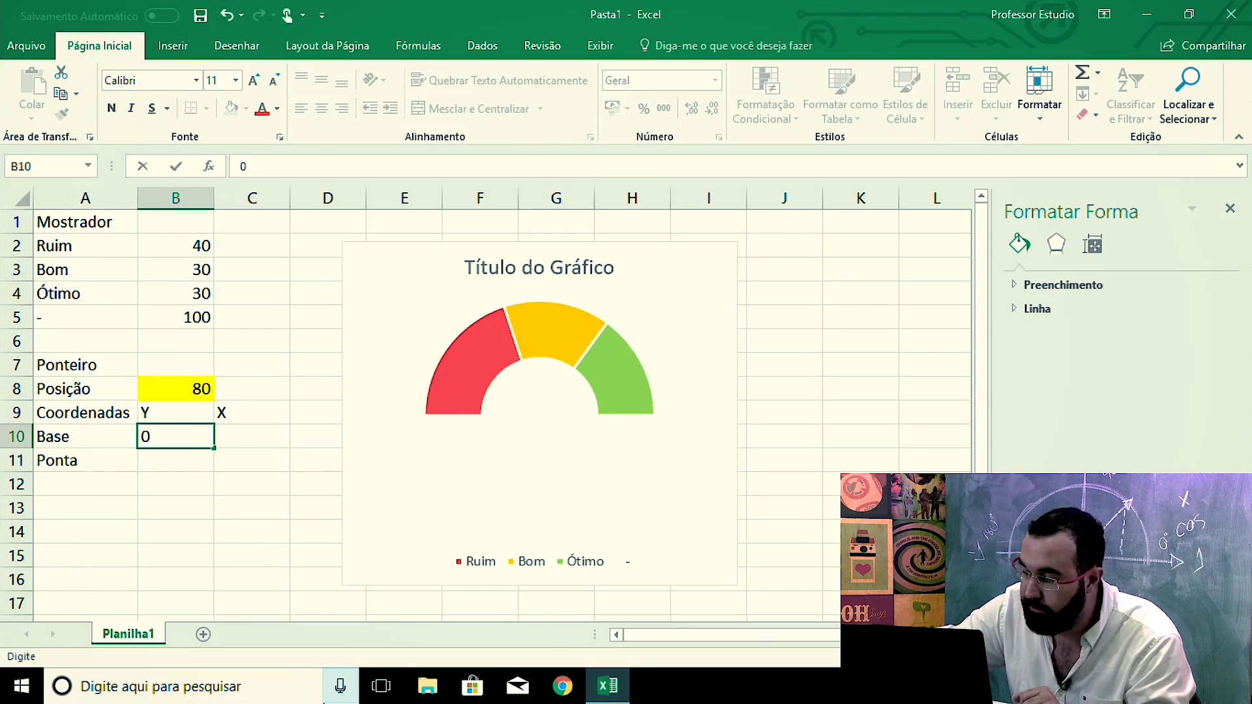
key("Tab")
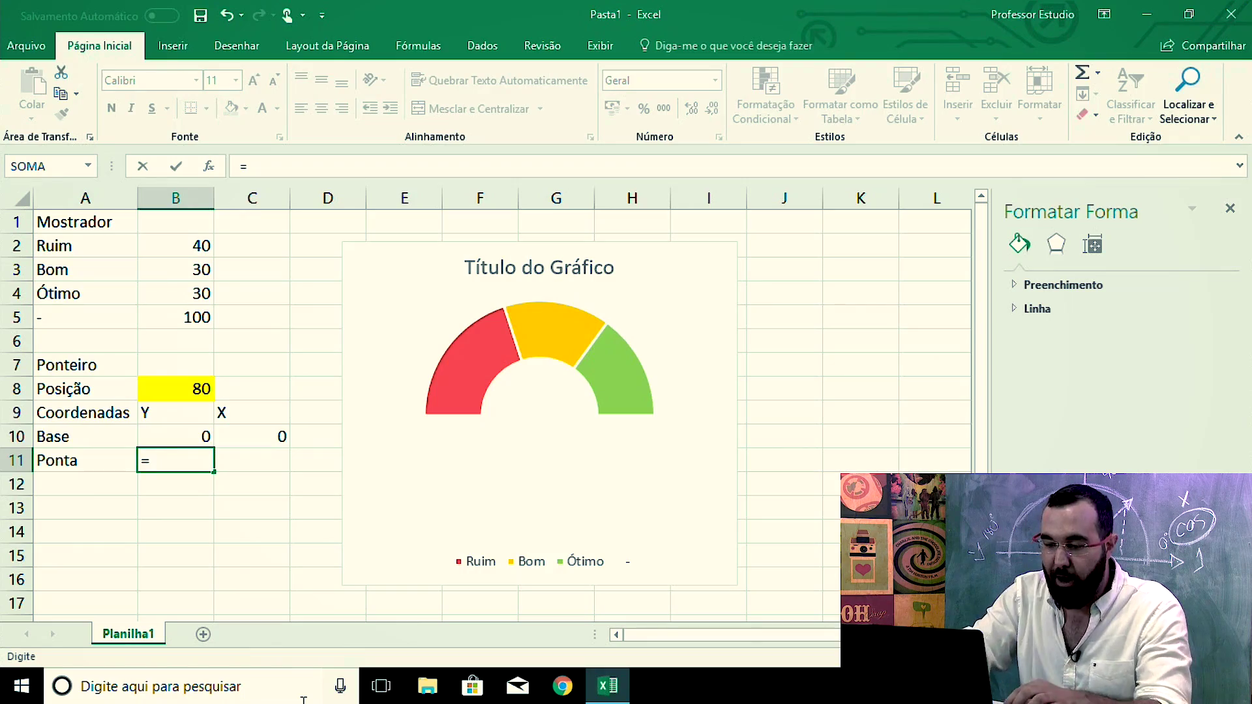
Enter the formula =cos(pi()*B8/B5) in B11 for the first Ponta coordinate.
type("cos")
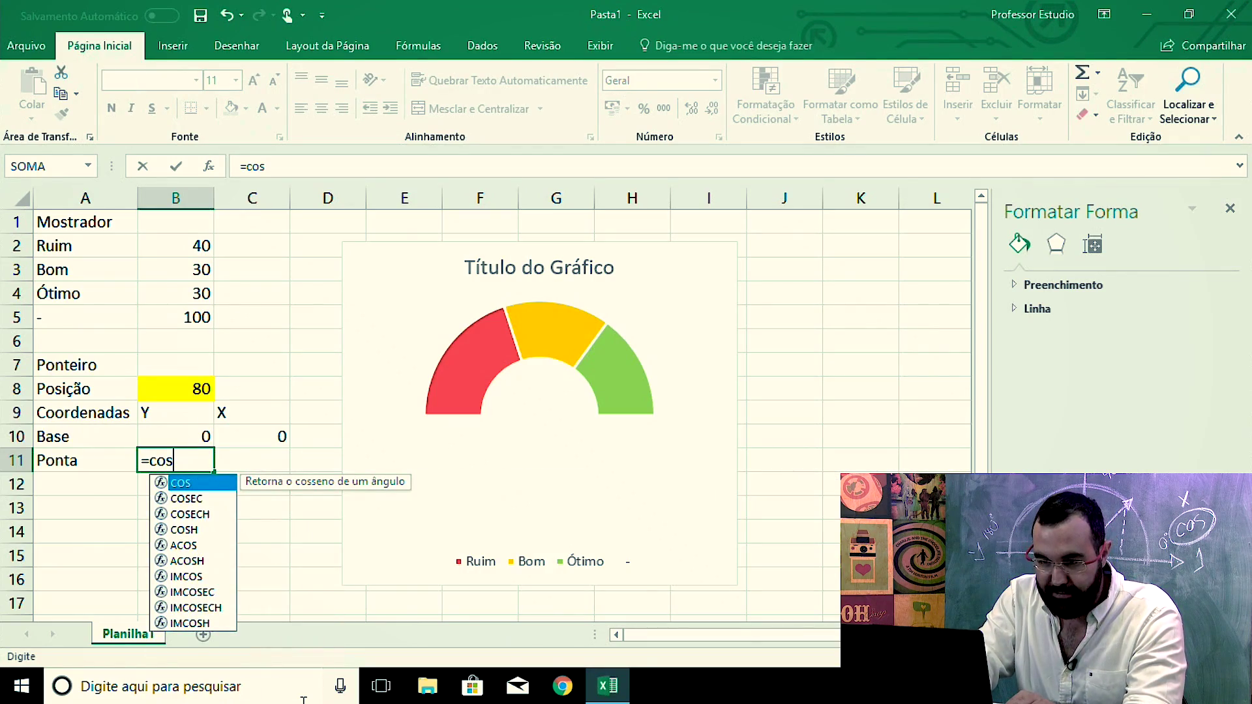
type("(")
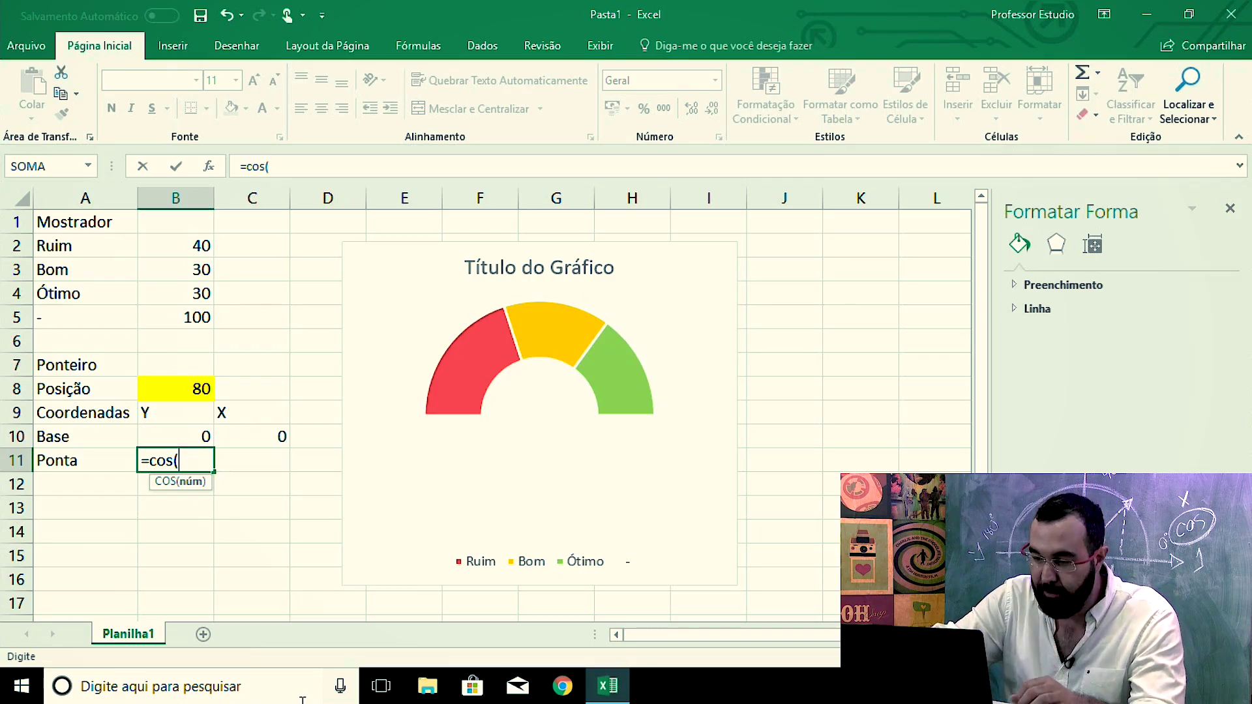
type("pi()*")
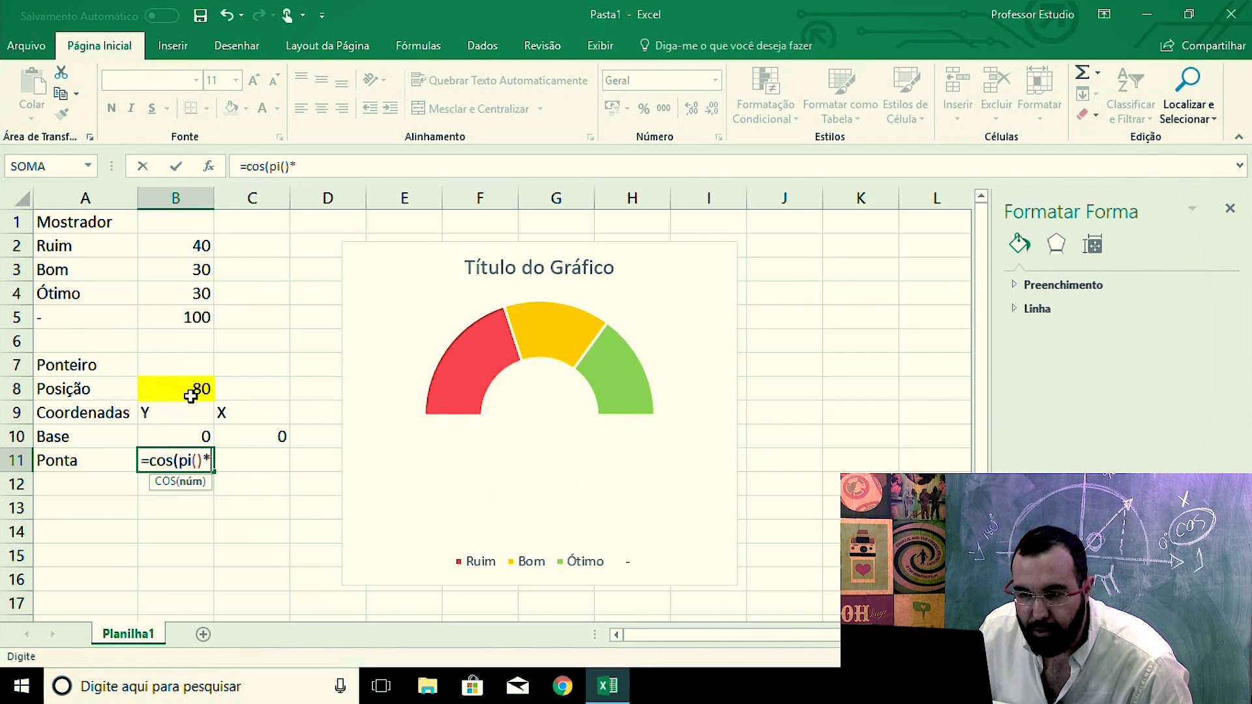
left_click(192, 393)
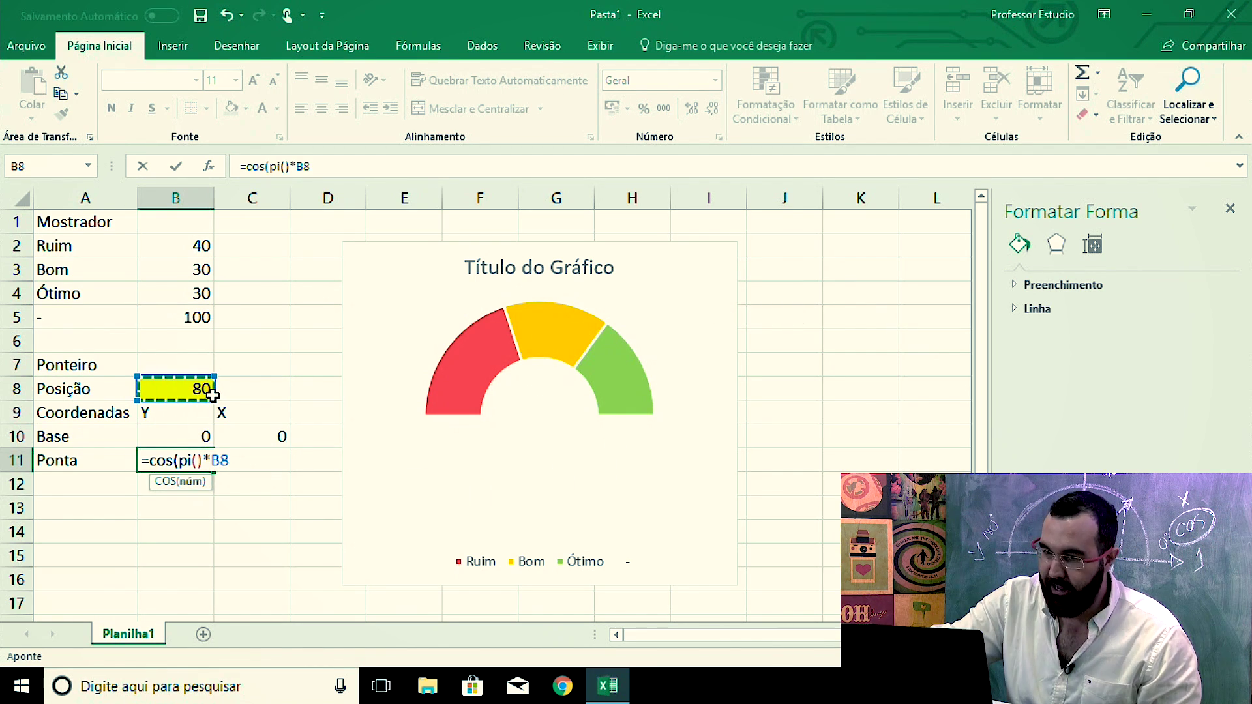
type("/")
left_click(145, 322)
type(")")
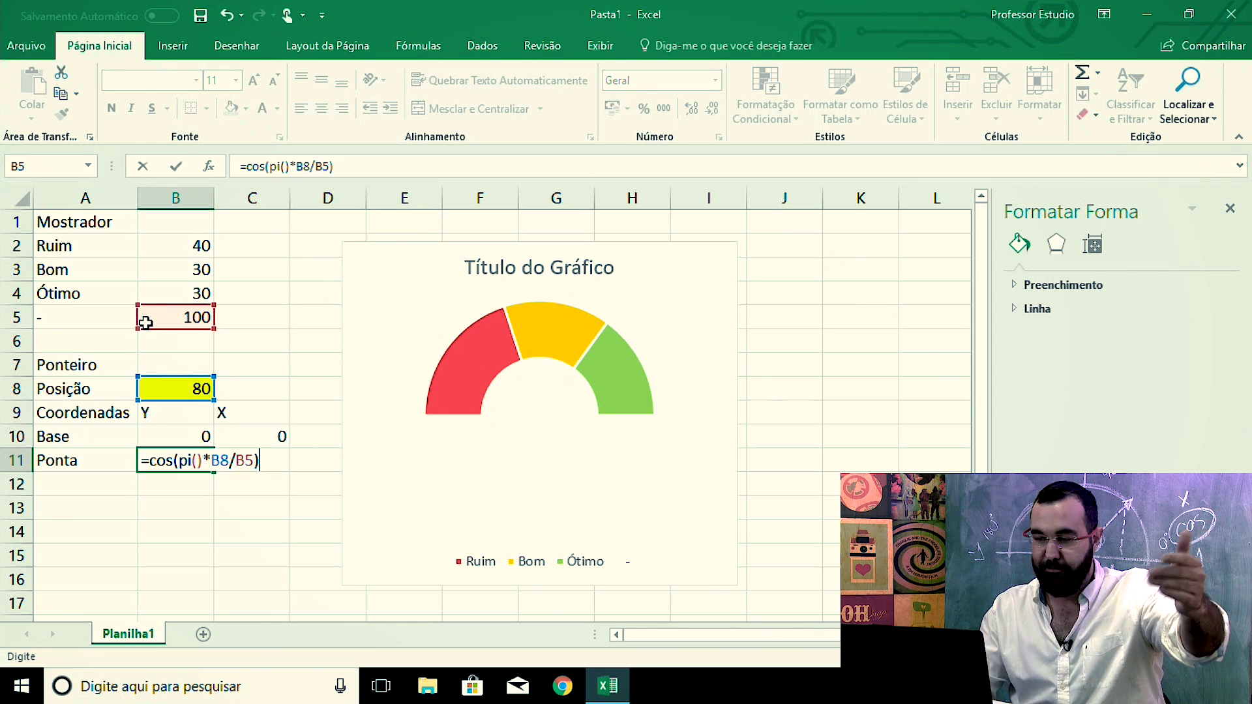
key("Return")
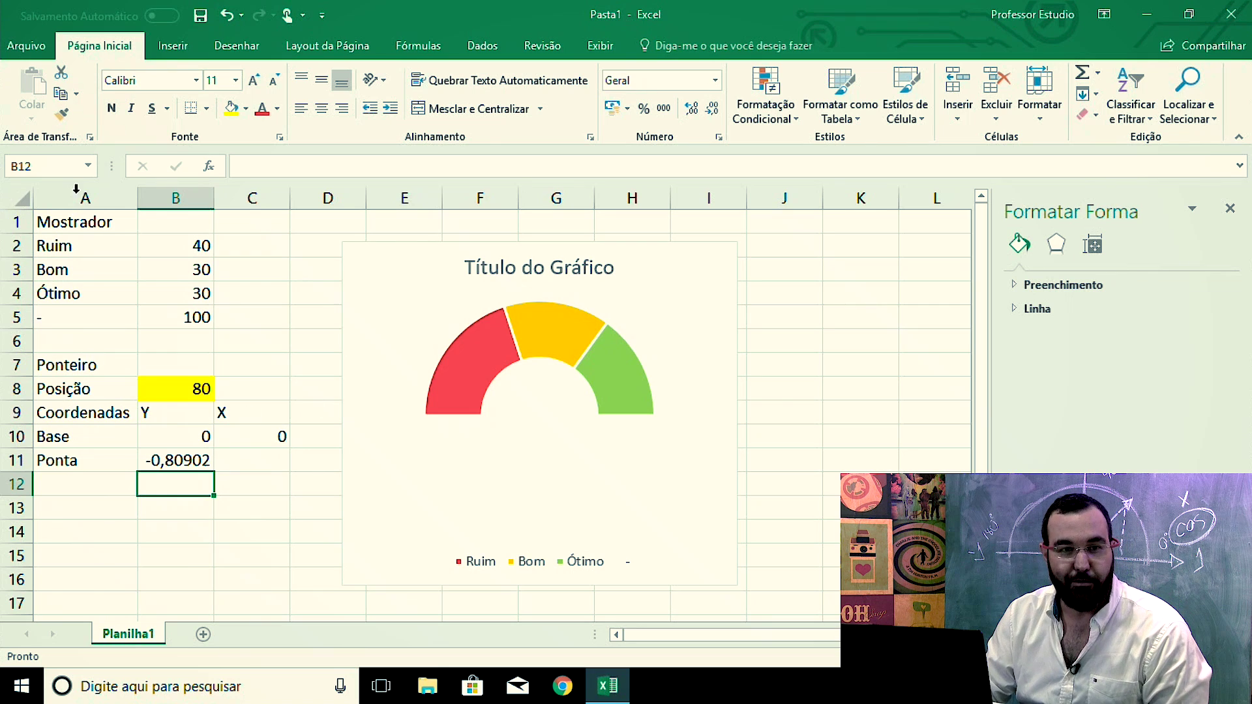
Swap the coordinate headings so that B9 reads X and C9 reads Y.
left_click(195, 412)
left_click(248, 403)
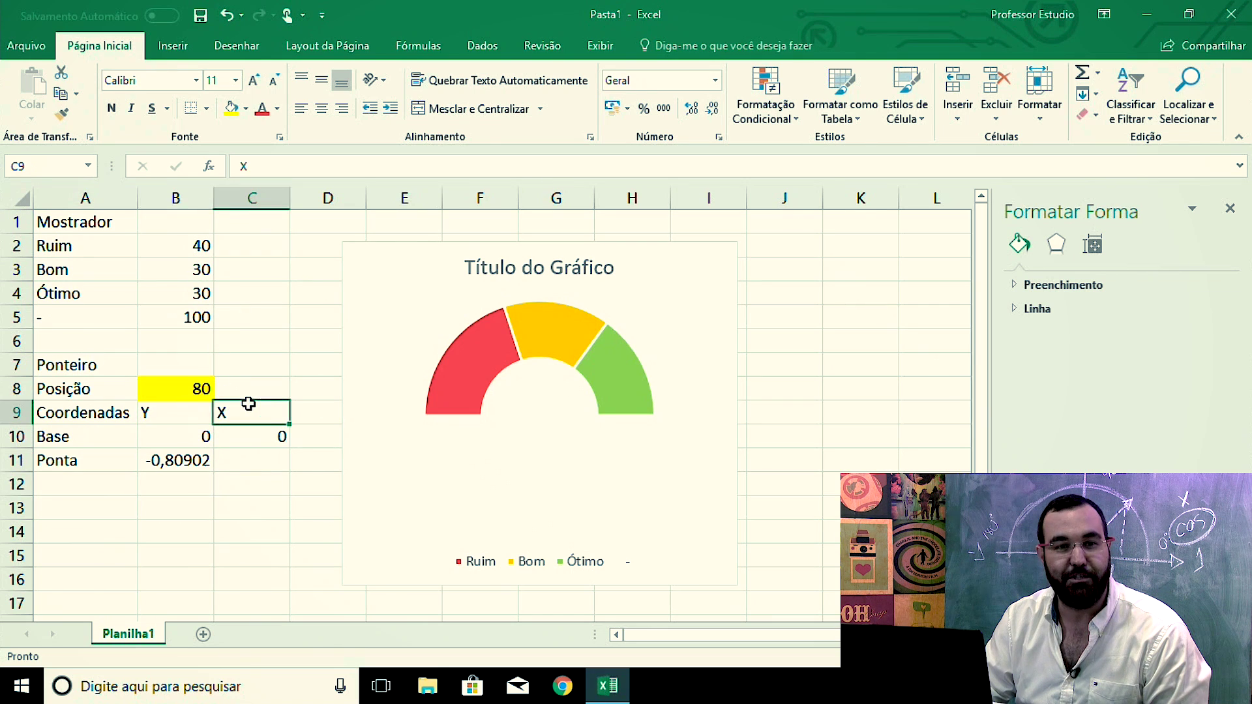
type("Y")
key("Return")
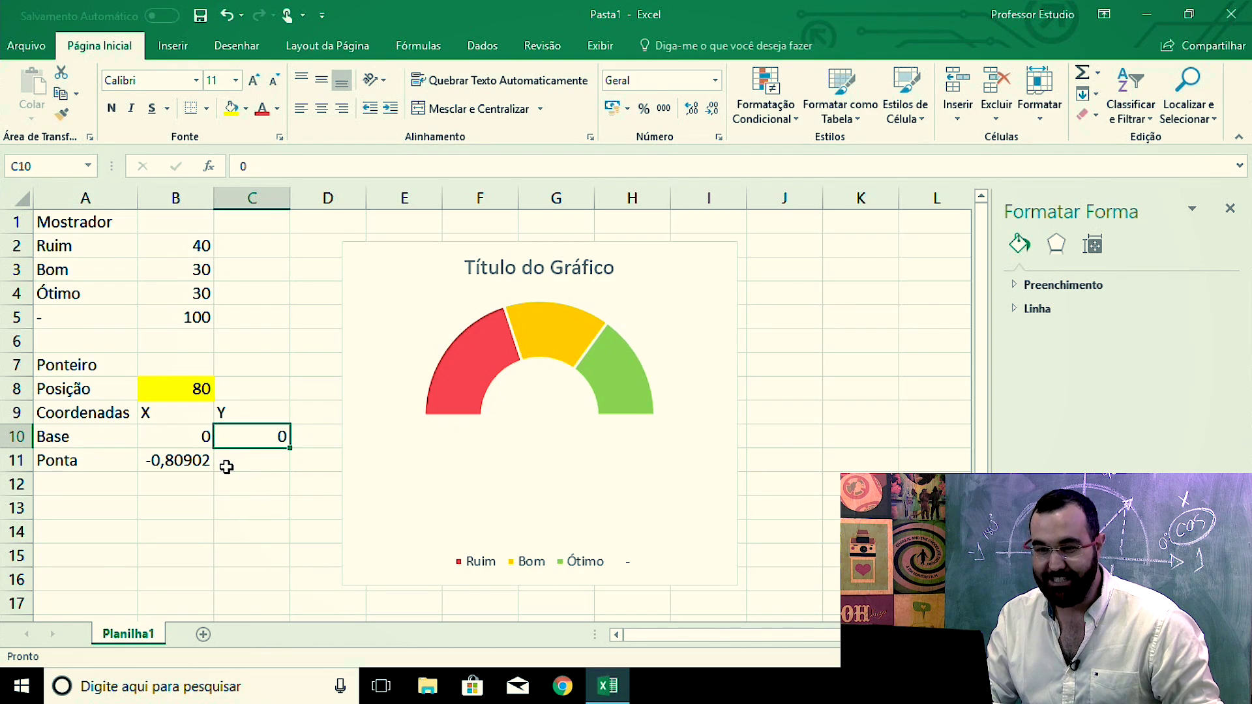
Enter the formula =SEN(pi()*B8/B5) in C11 for the Y coordinate of Ponta.
left_click(226, 467)
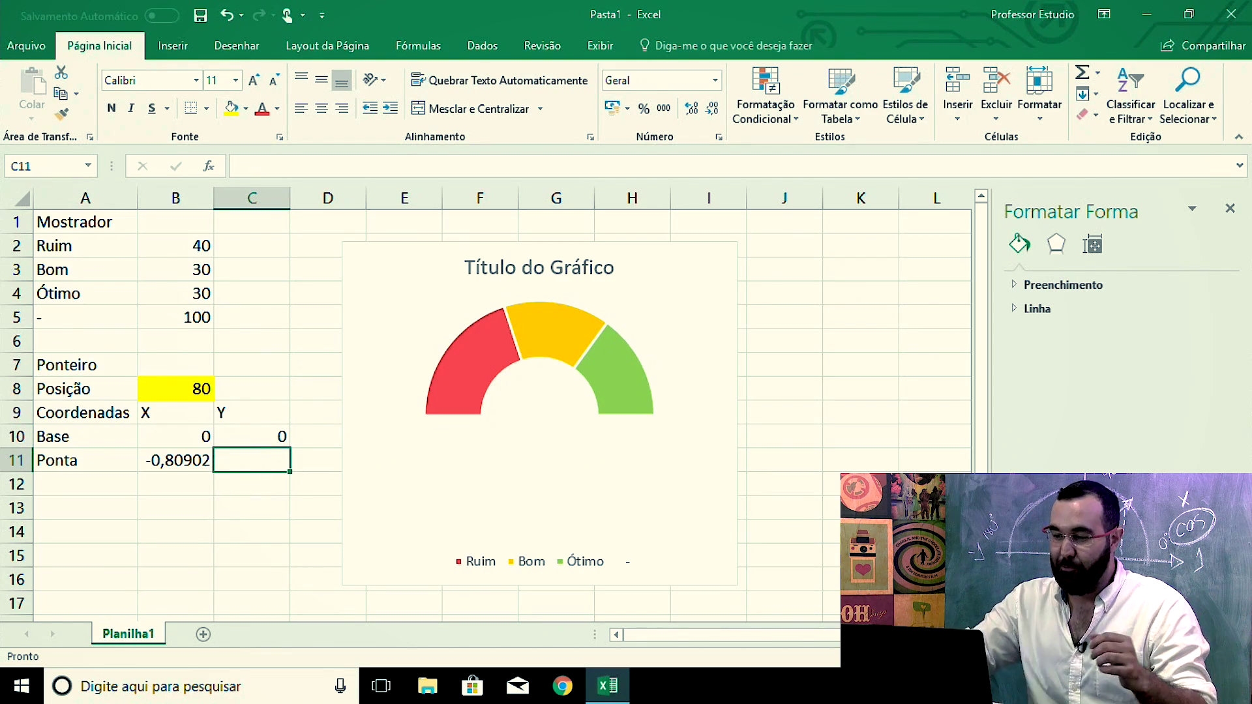
type("=sen")
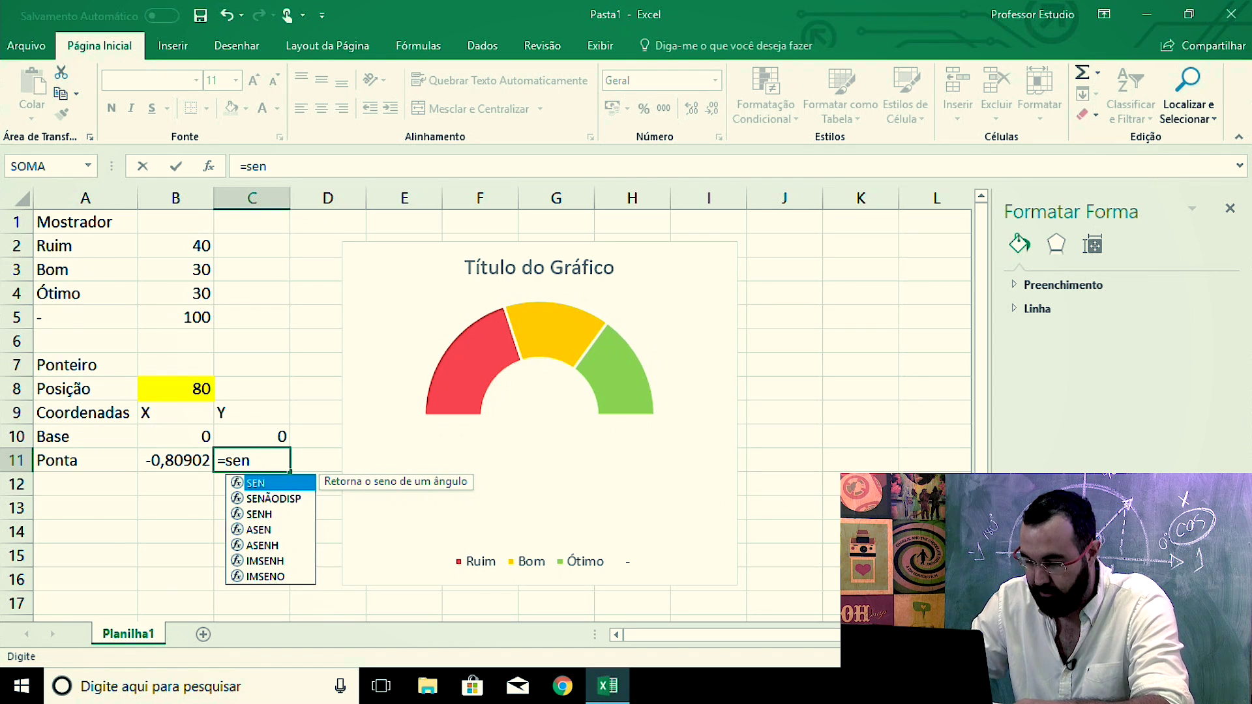
key("Tab")
type("pi(")
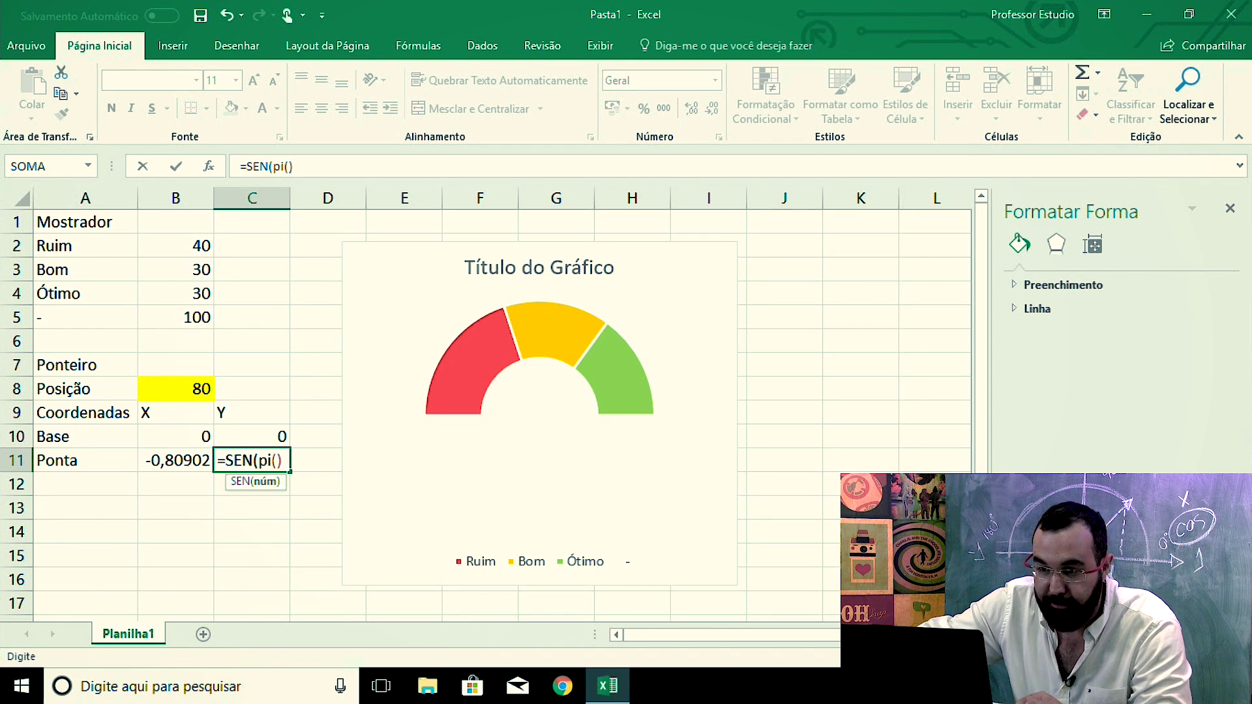
type(")*")
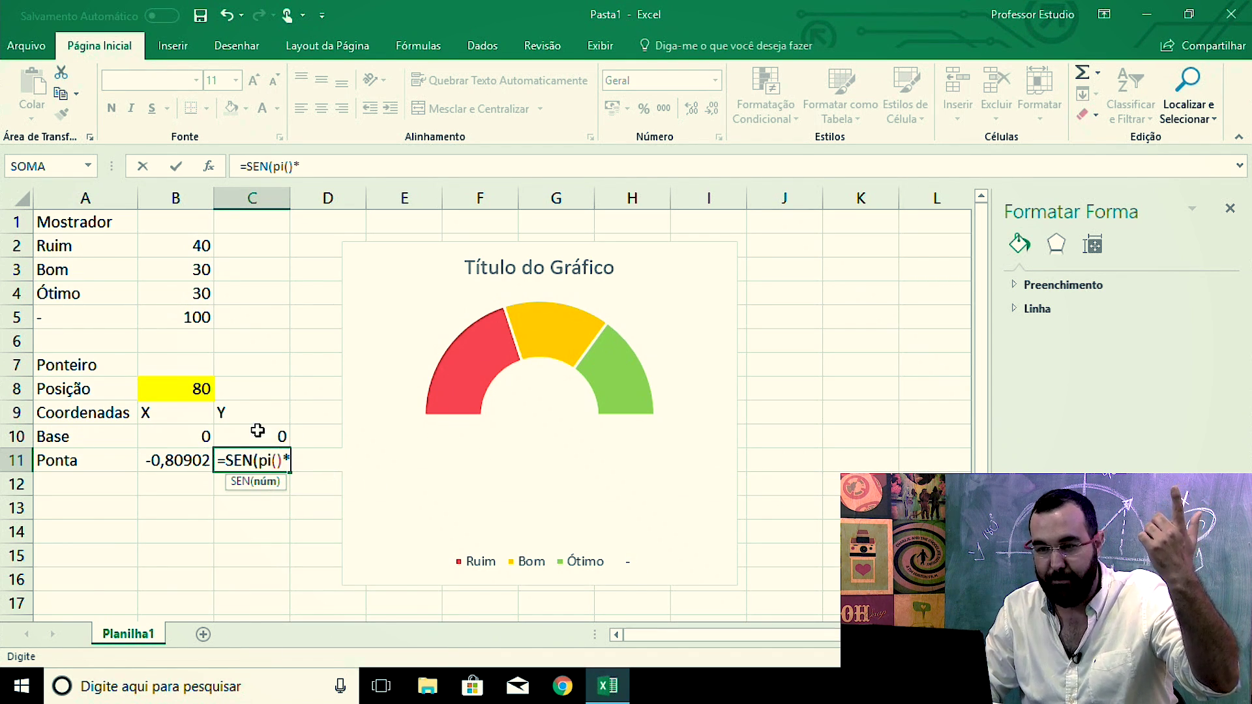
left_click(172, 392)
type("/")
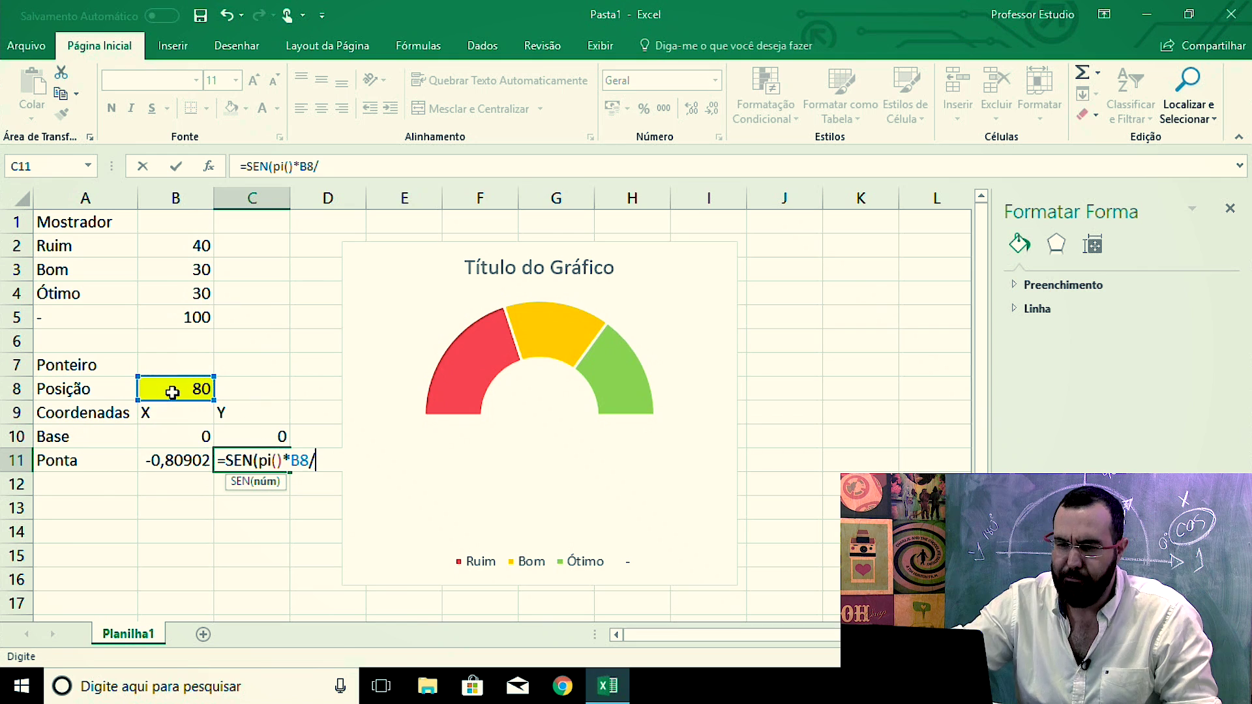
left_click(171, 316)
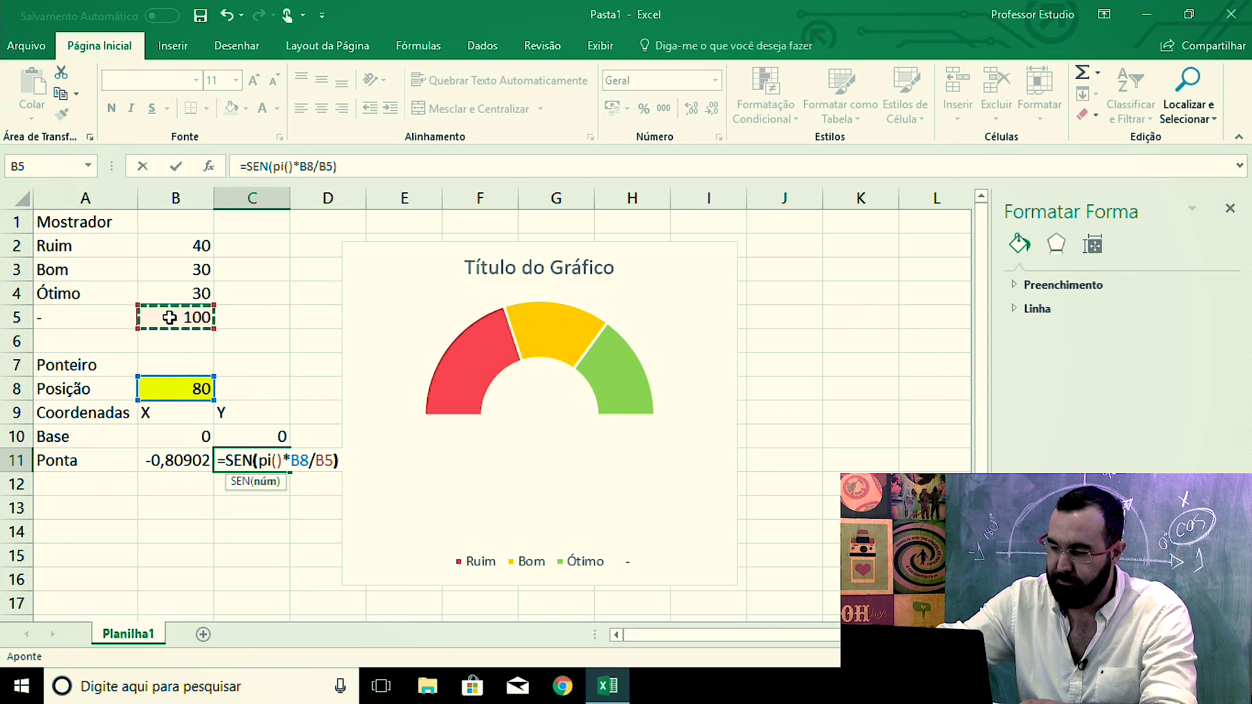
key("Return")
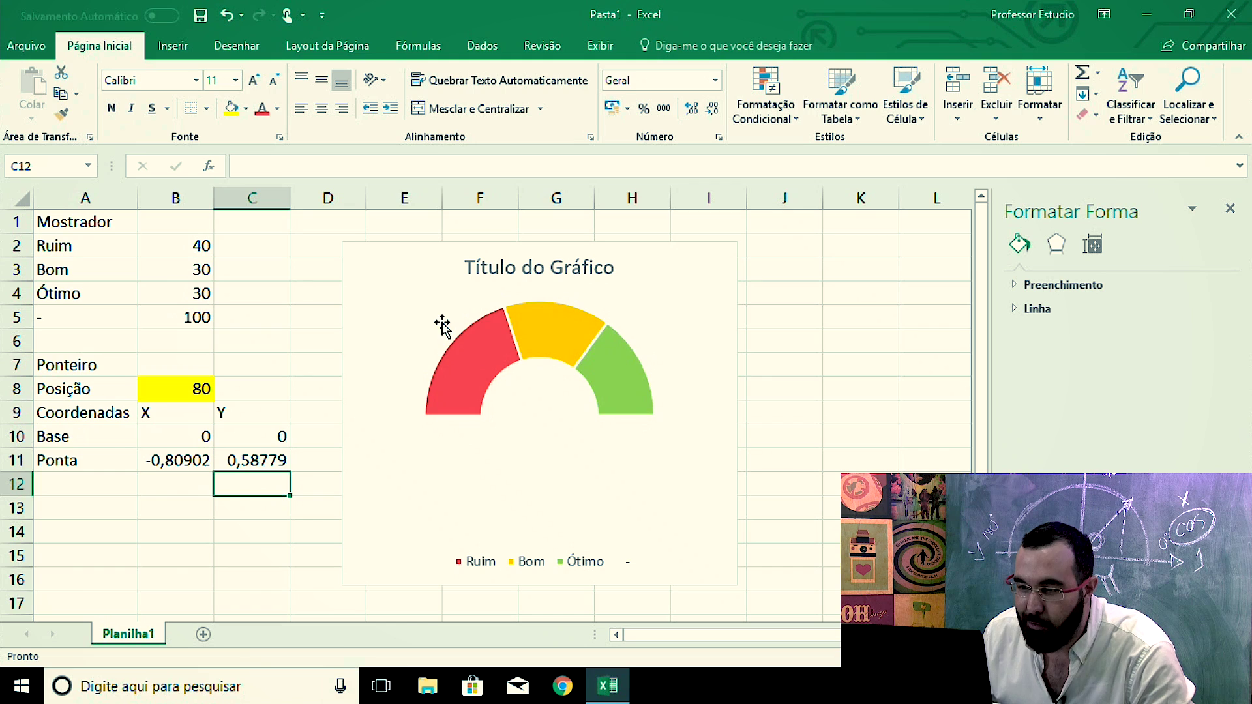
Add a second data series to the gauge chart's data source, keeping the blank name and default value ={1}.
right_click(412, 316)
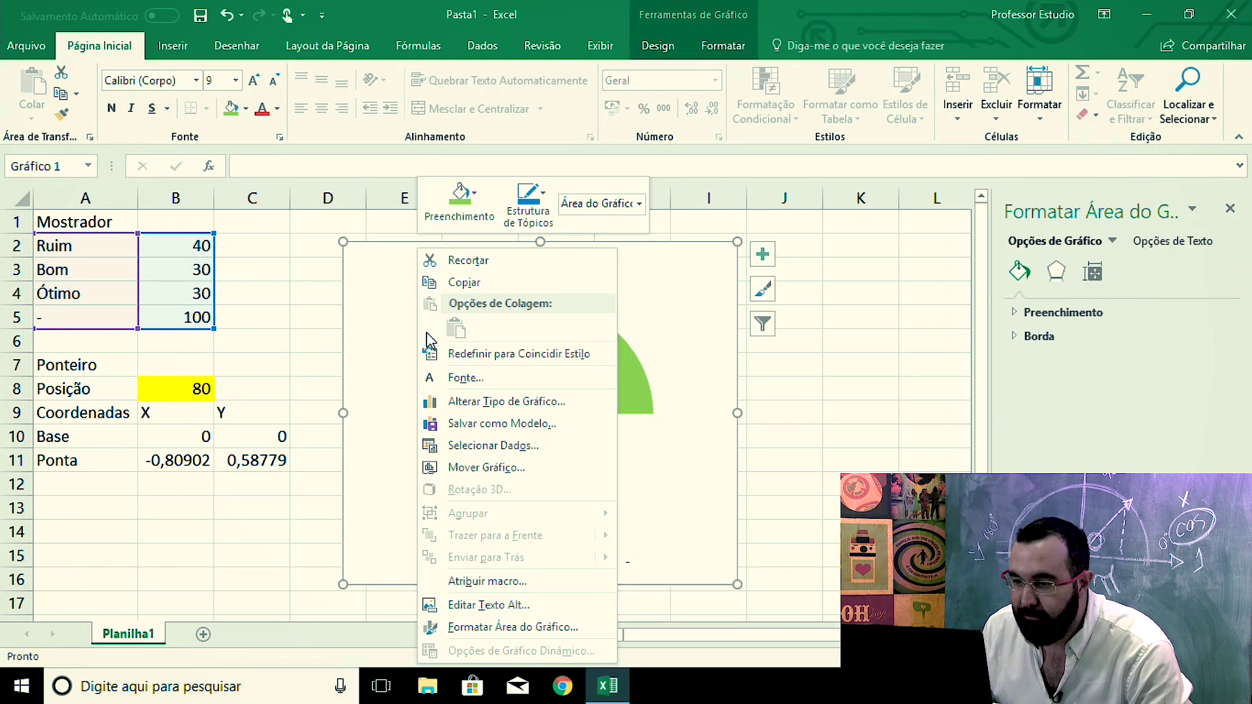
left_click(519, 446)
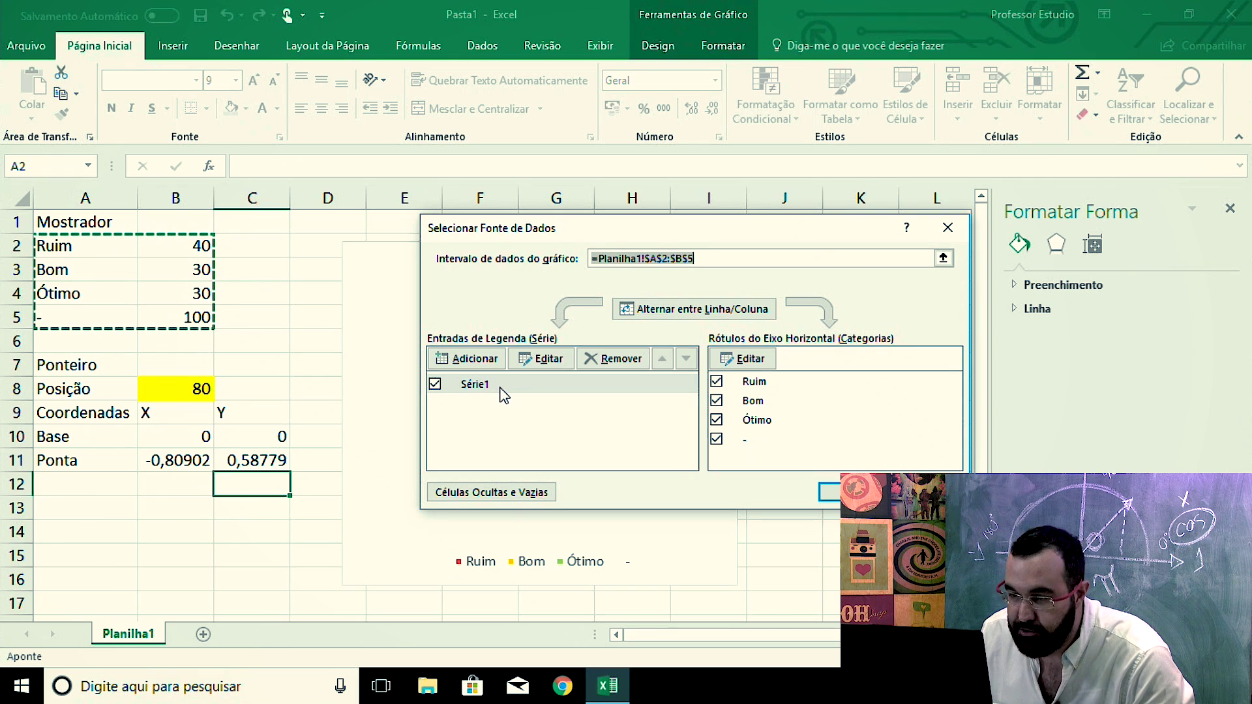
left_click(490, 363)
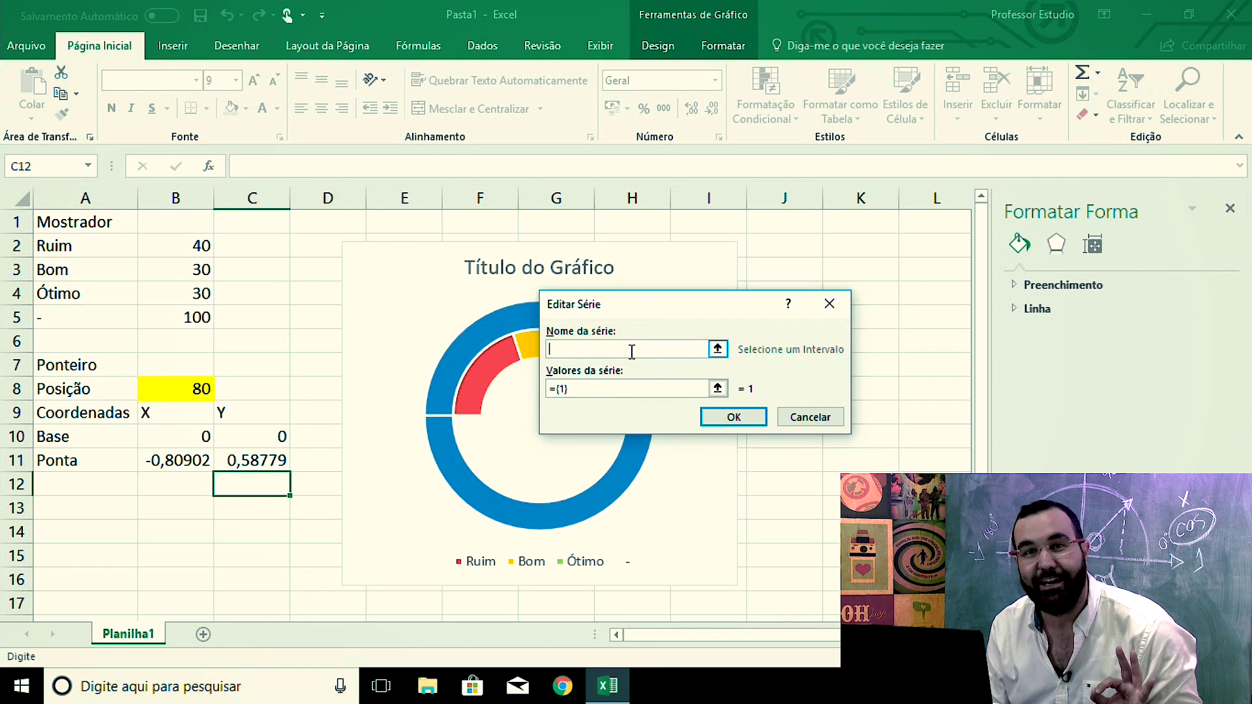
left_click(733, 417)
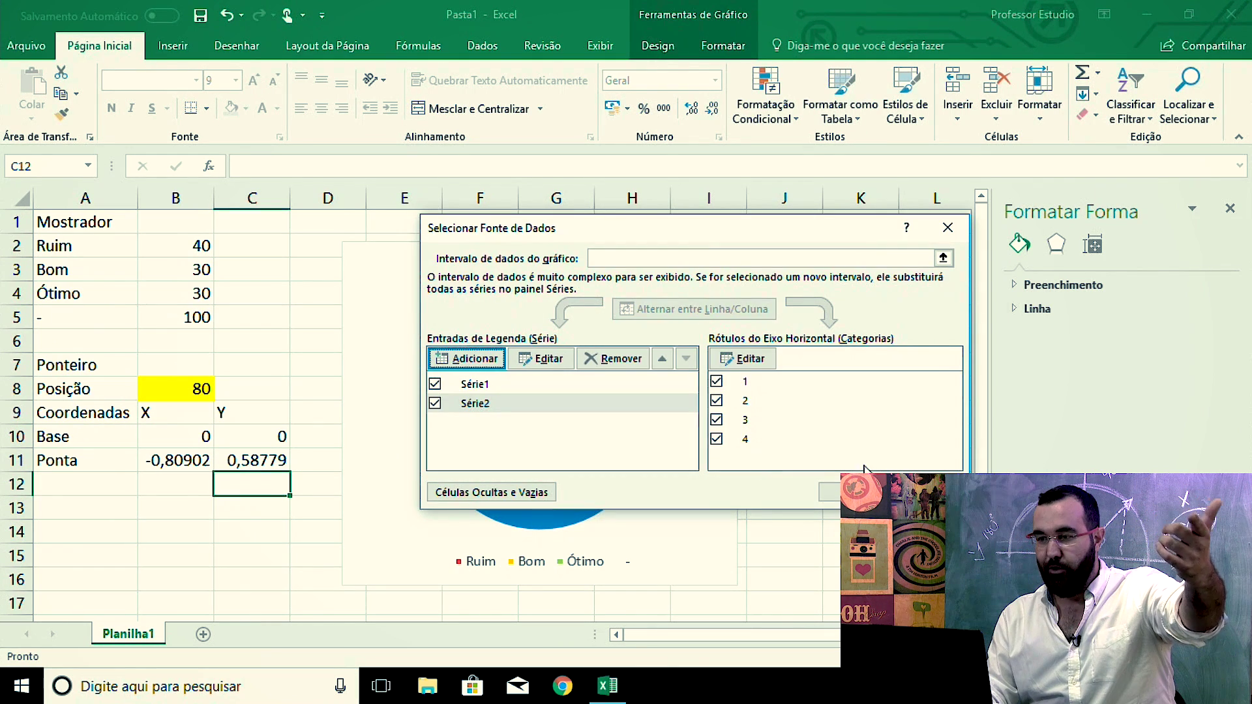
left_click_drag(842, 233, 750, 259)
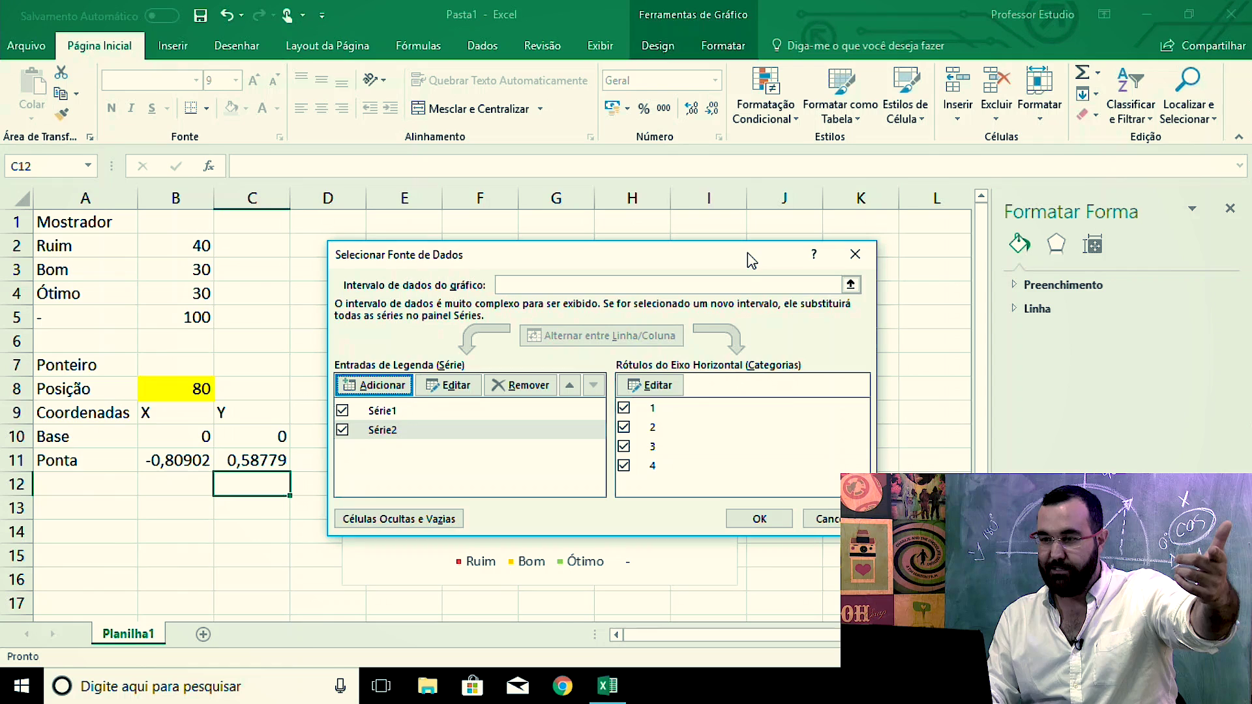
left_click(751, 518)
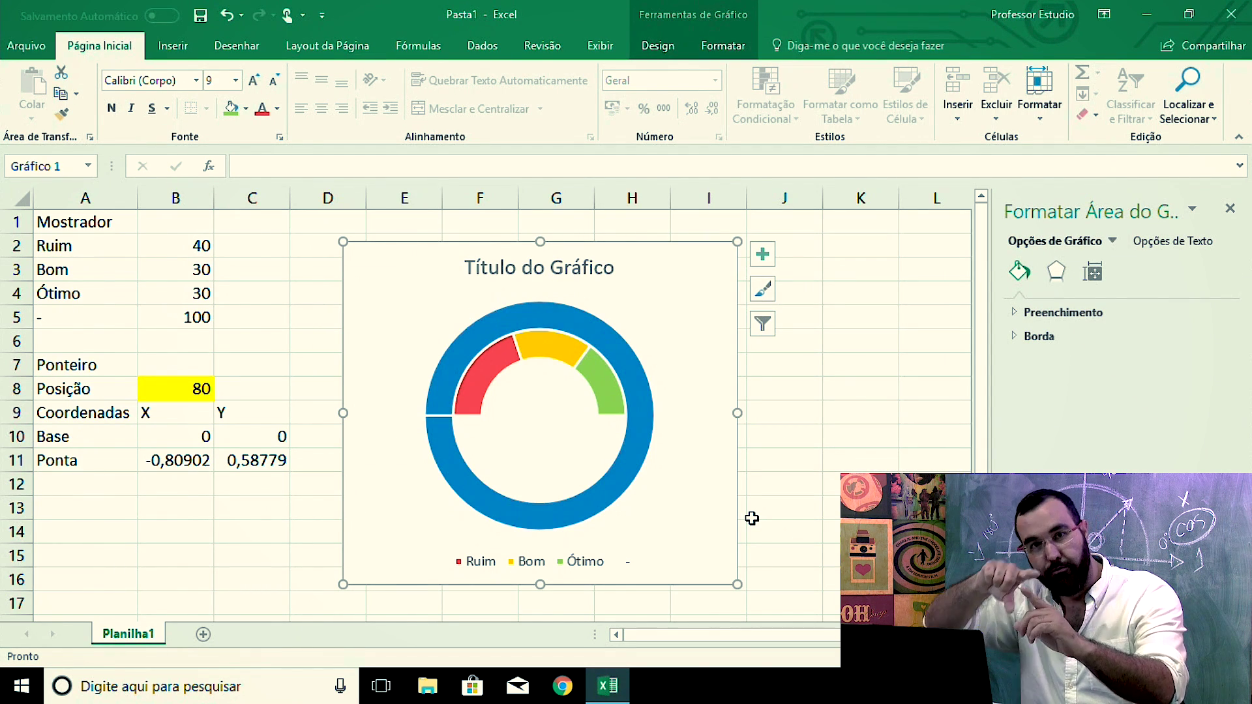
left_click(756, 486)
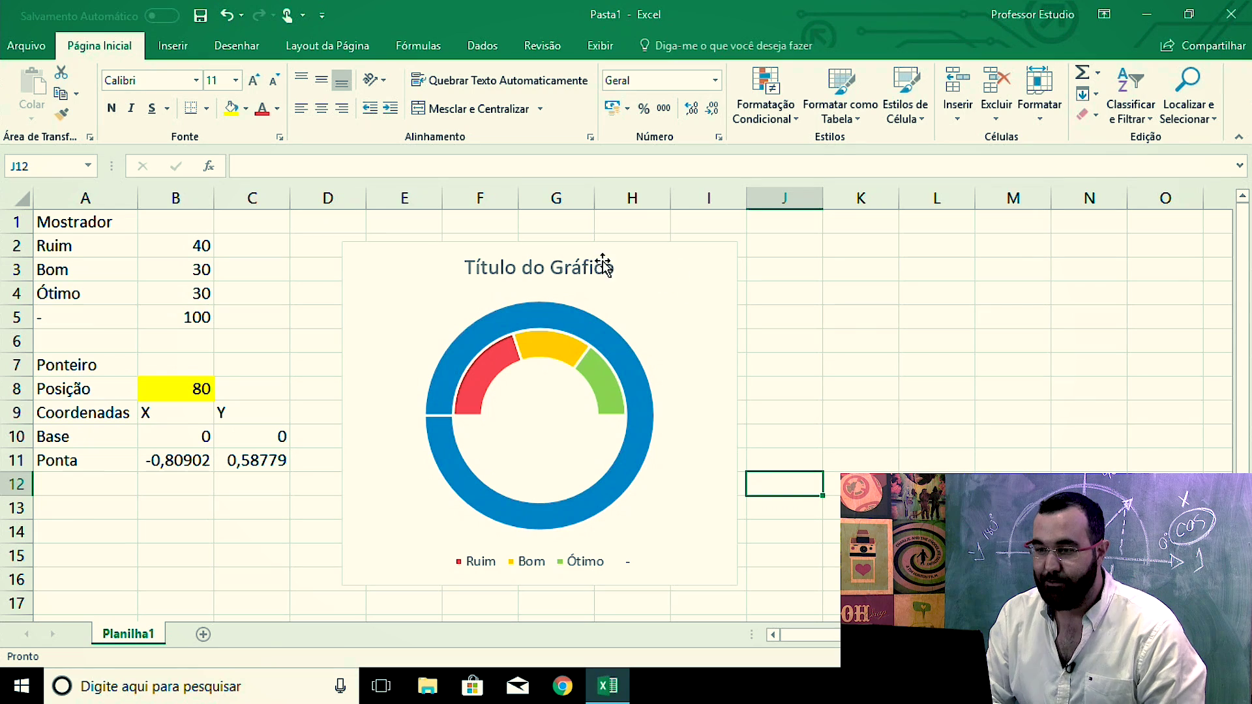
Change the chart type of Série2, the outer blue ring, to Dispersão com Linhas Suaves, keeping Série1 as Rosca.
left_click(544, 311)
right_click(542, 318)
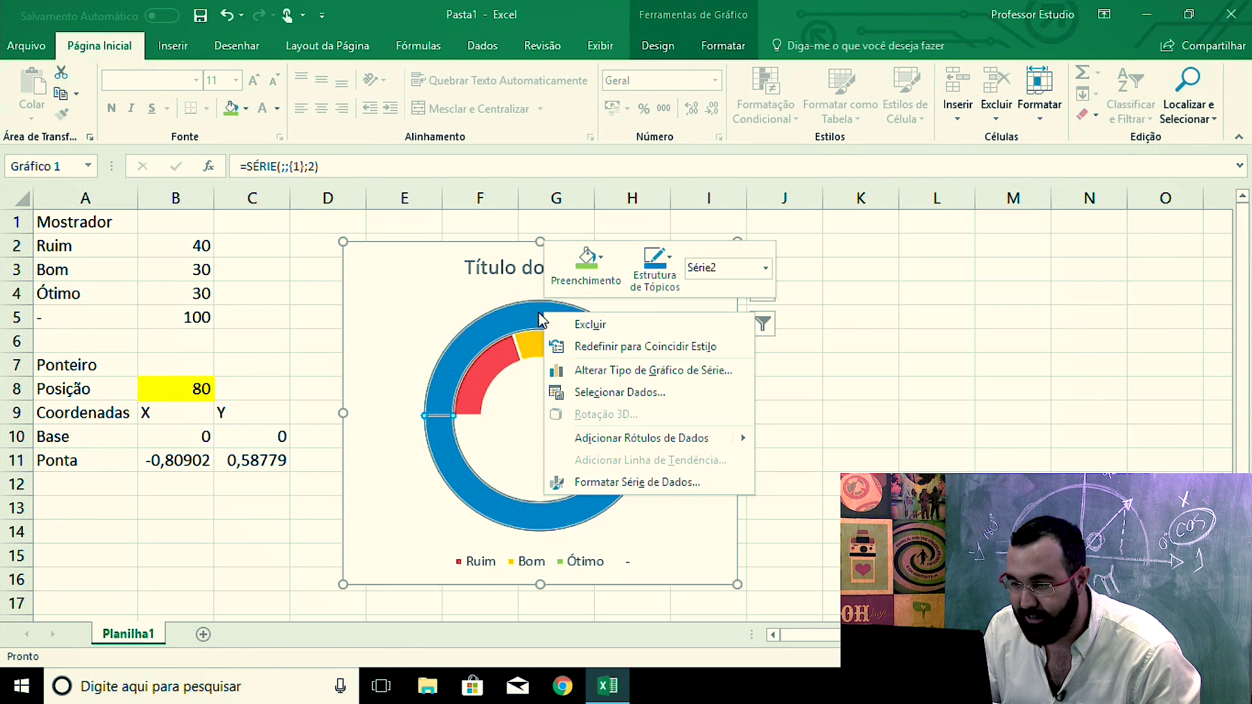
left_click(709, 383)
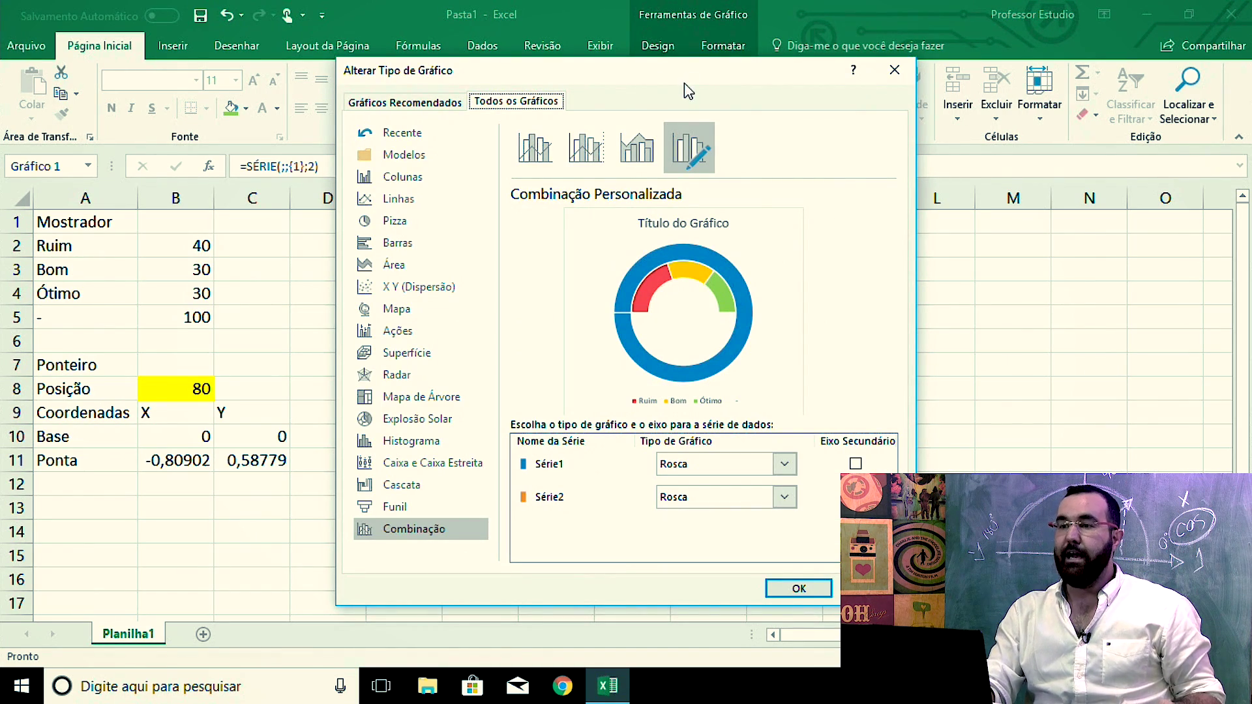
left_click_drag(683, 83, 536, 90)
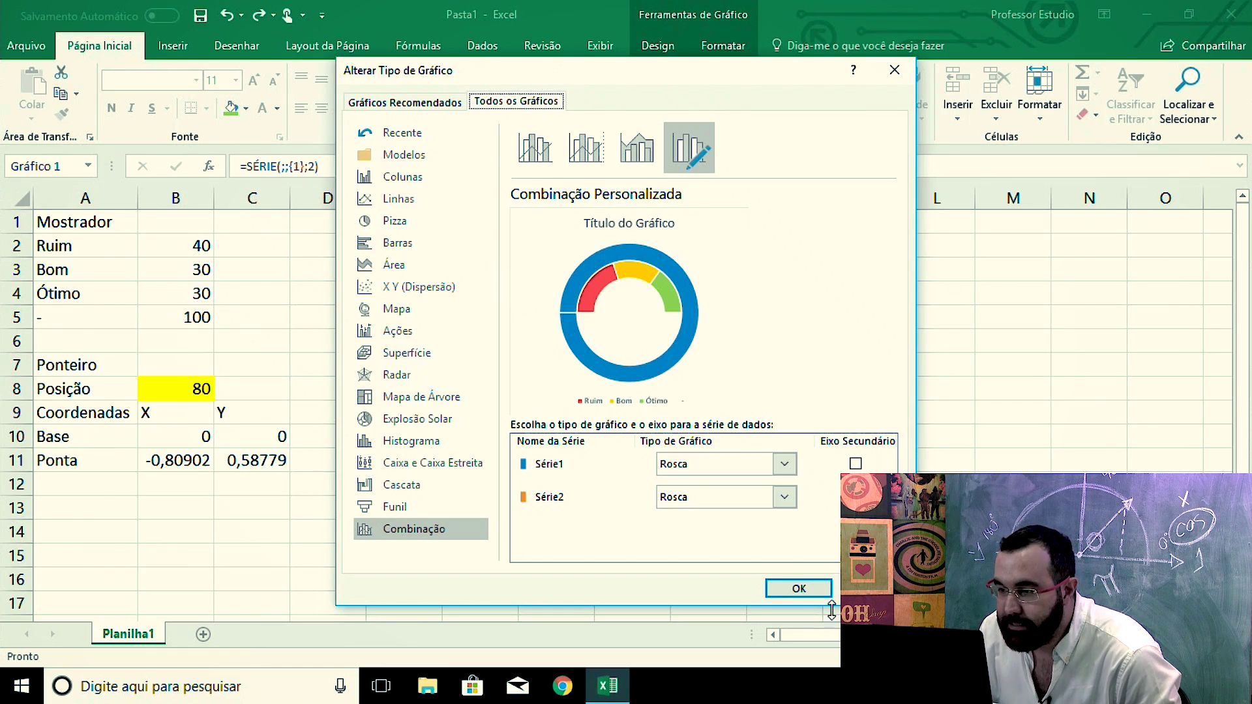
left_click(784, 499)
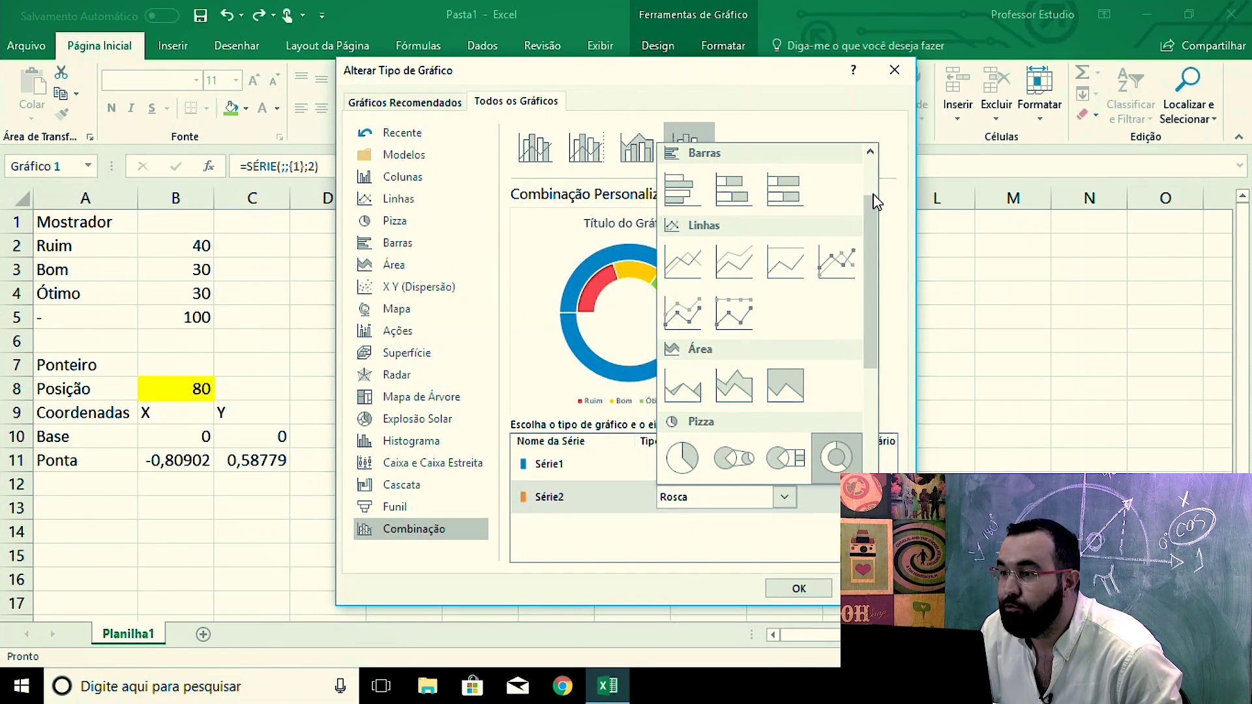
scroll(865, 222, "down", 2)
left_click_drag(865, 217, 861, 286)
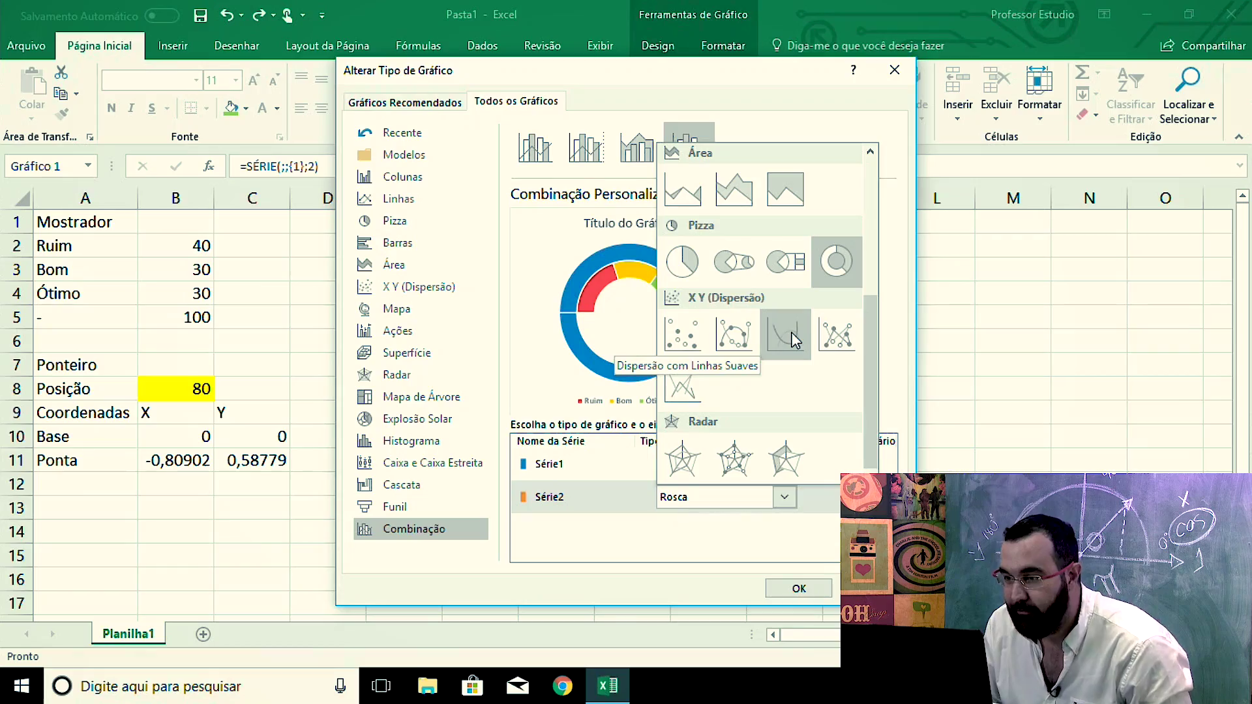
left_click(793, 336)
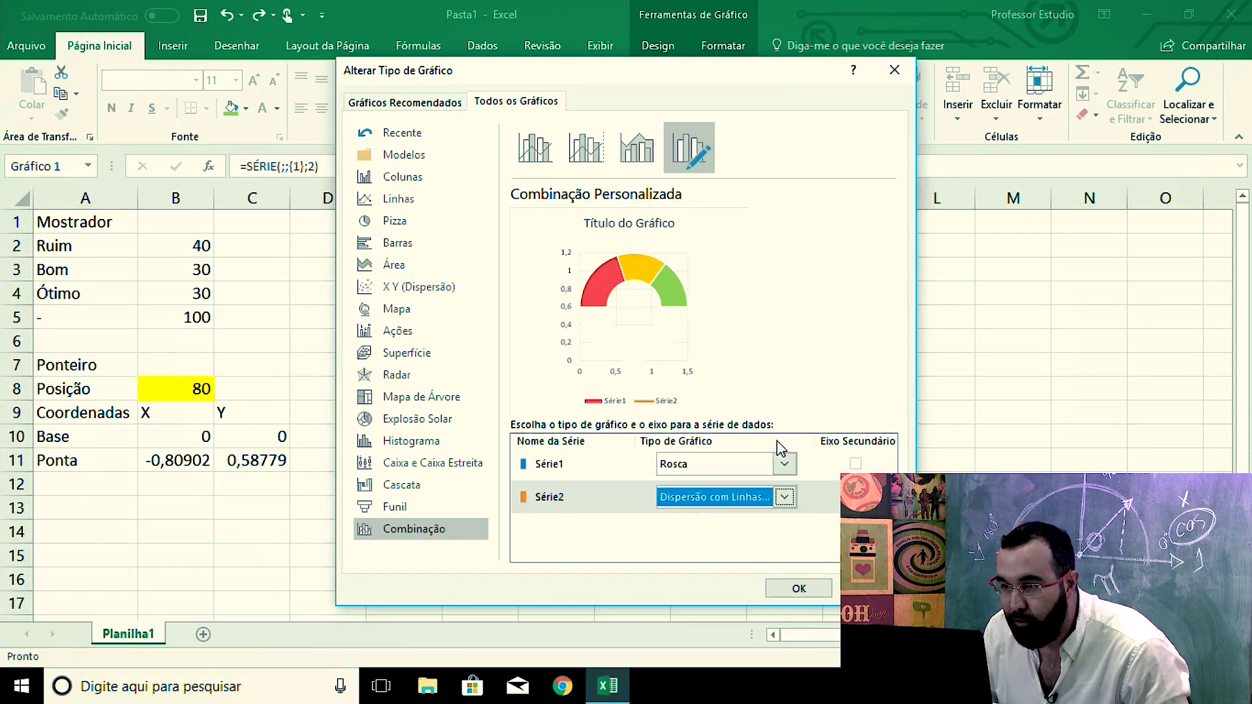
left_click(798, 588)
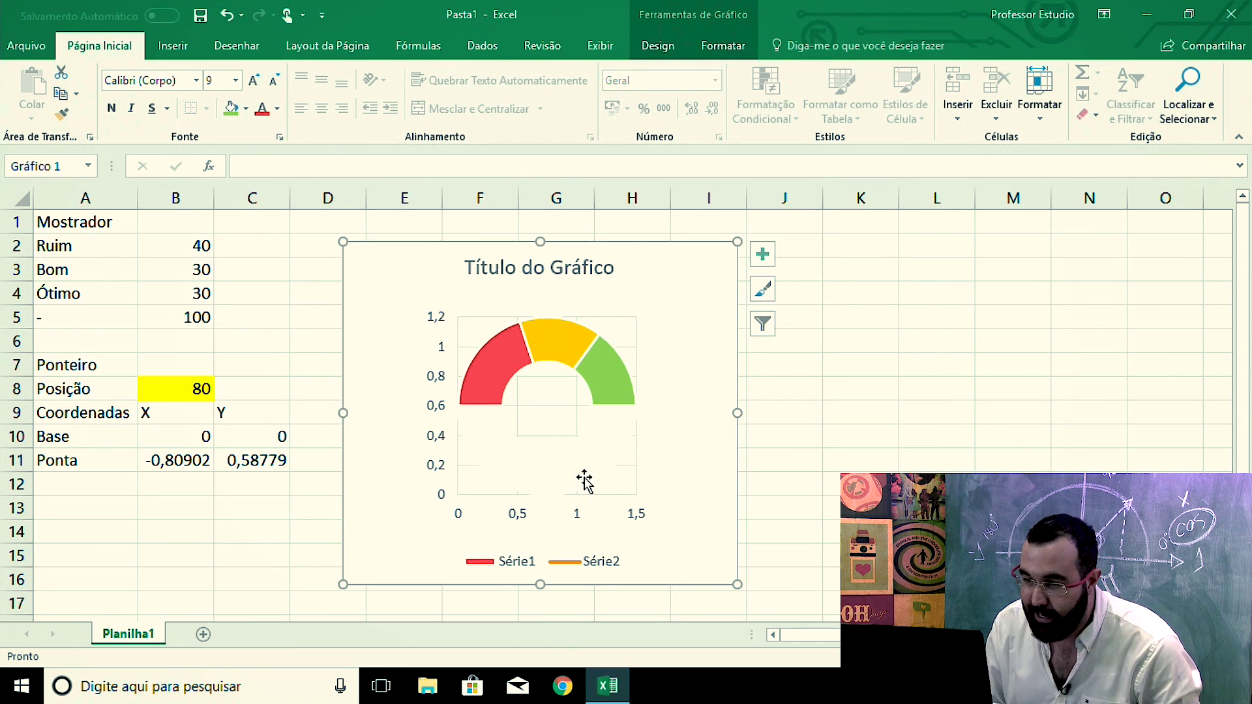
right_click(639, 340)
left_click(600, 313)
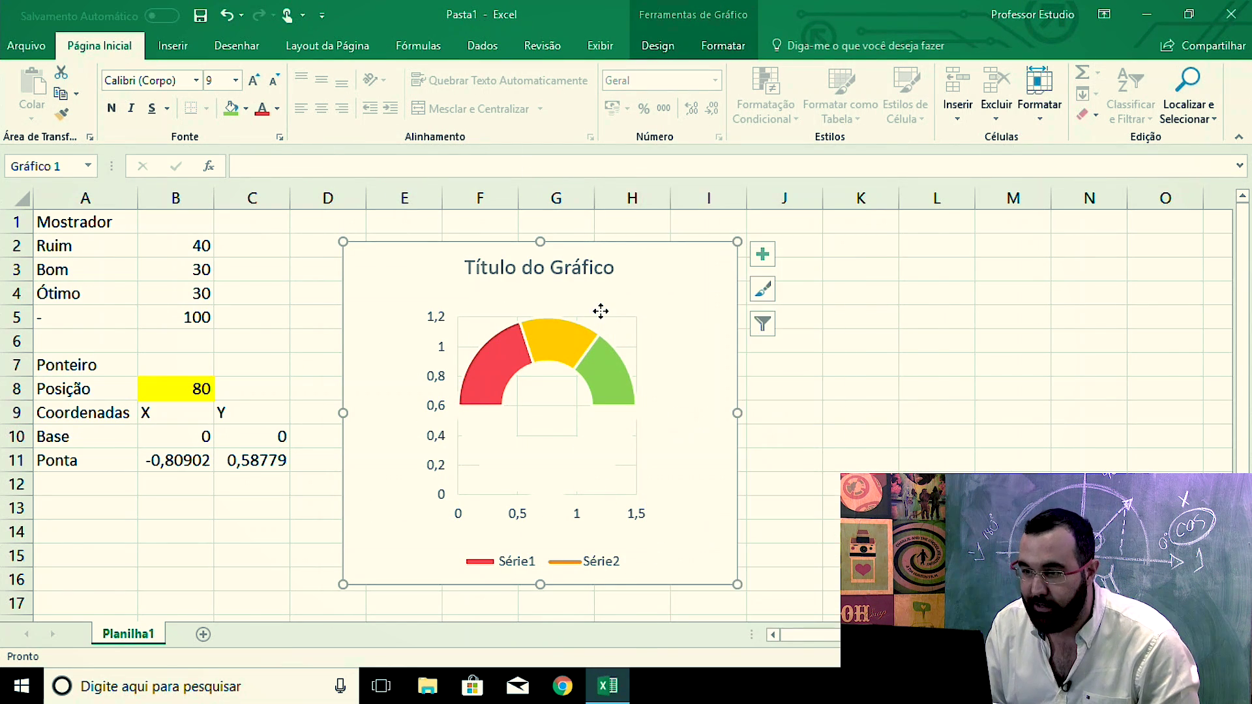
Edit Série2 in the gauge chart's data source and set its X values to =Planilha1!$B$10:$B$11.
right_click(605, 313)
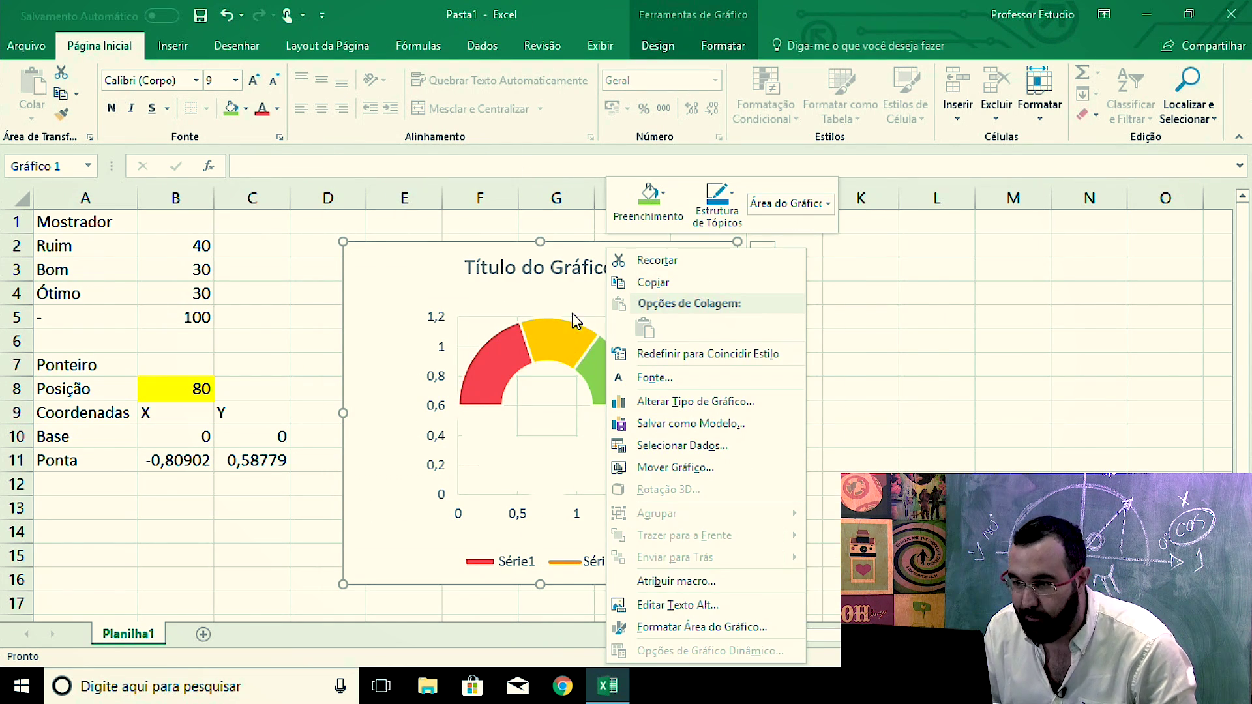
left_click(663, 449)
left_click(398, 431)
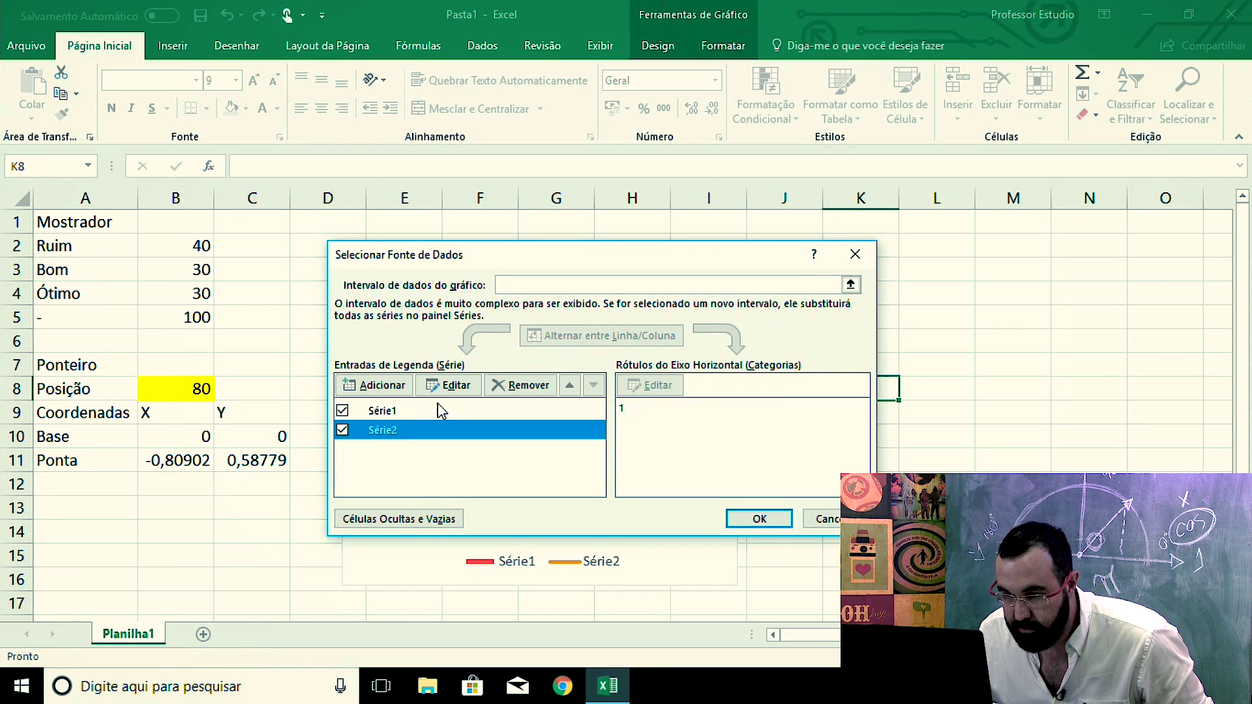
left_click(450, 385)
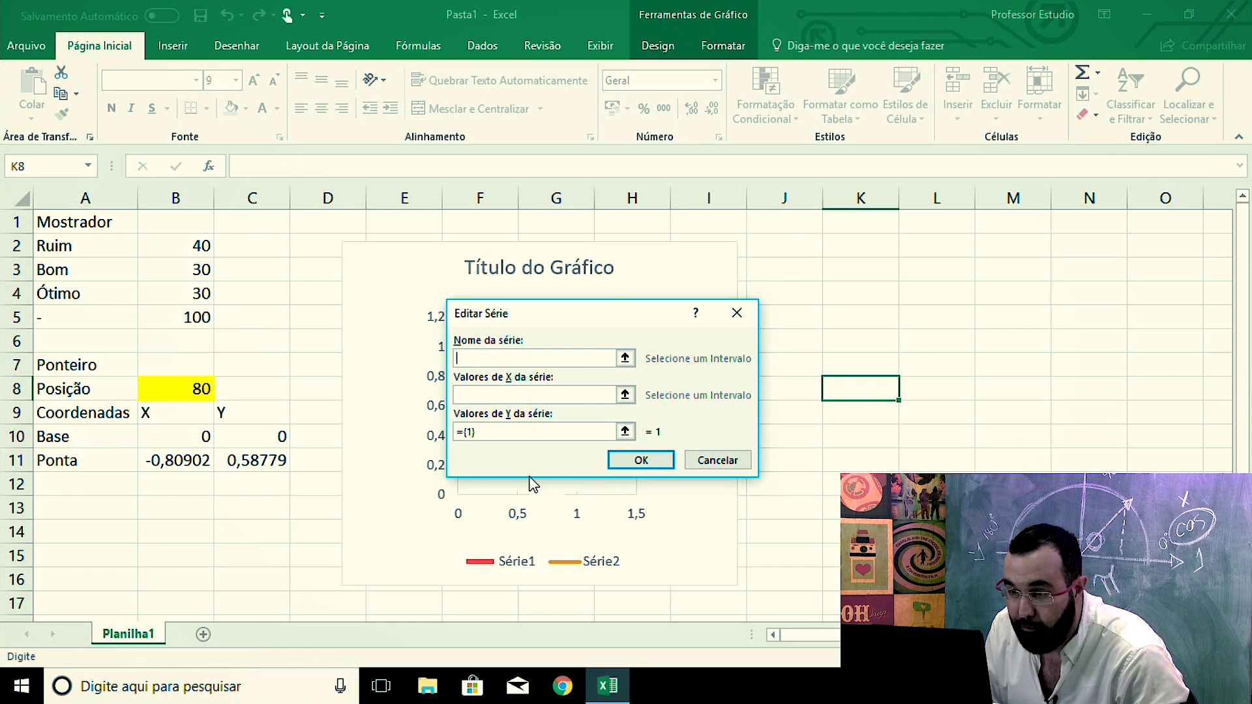
left_click(624, 395)
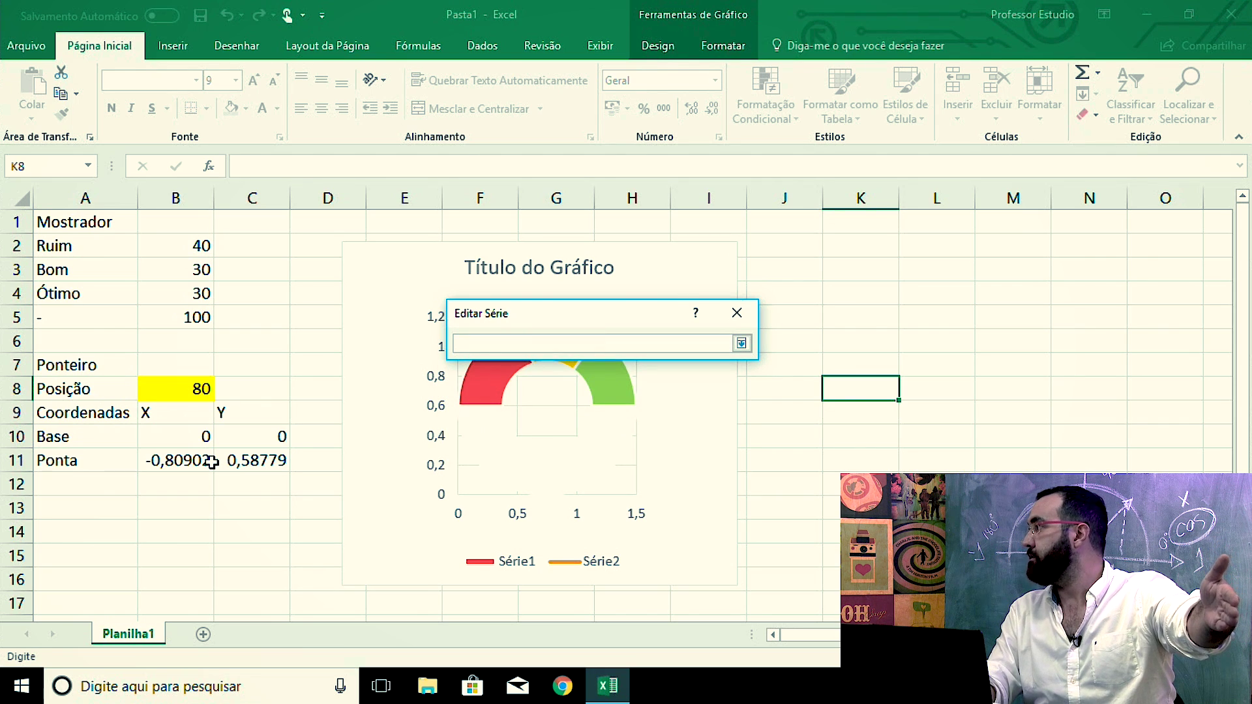
left_click_drag(195, 438, 187, 454)
key("Return")
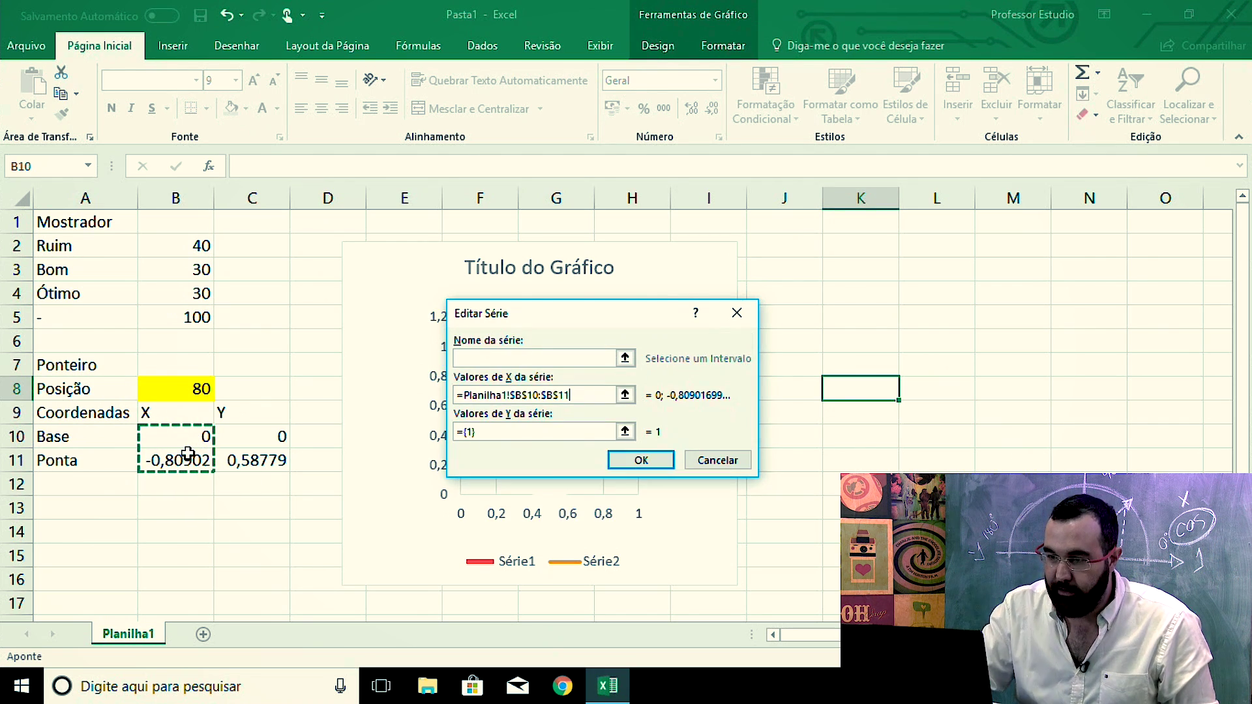
Set Série2's Y values to =Planilha1!$C$10:$C$11 and apply the data source changes.
left_click(623, 432)
left_click_drag(269, 436, 262, 452)
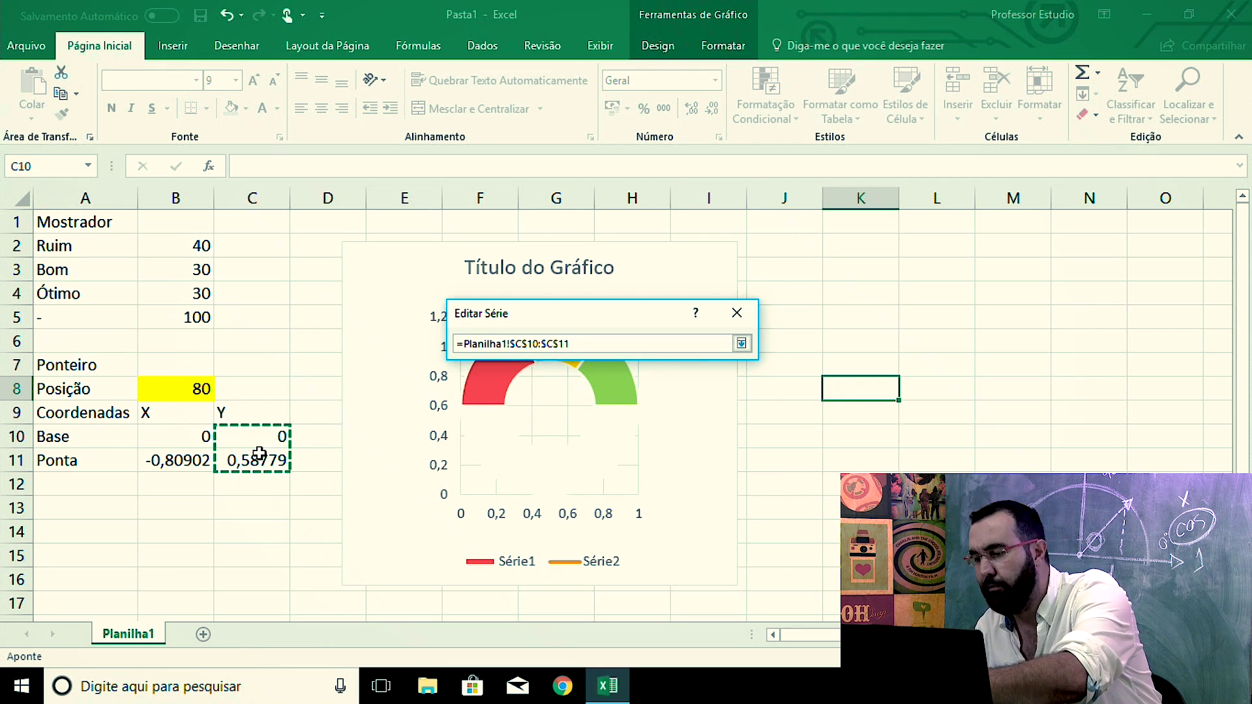
key("Return")
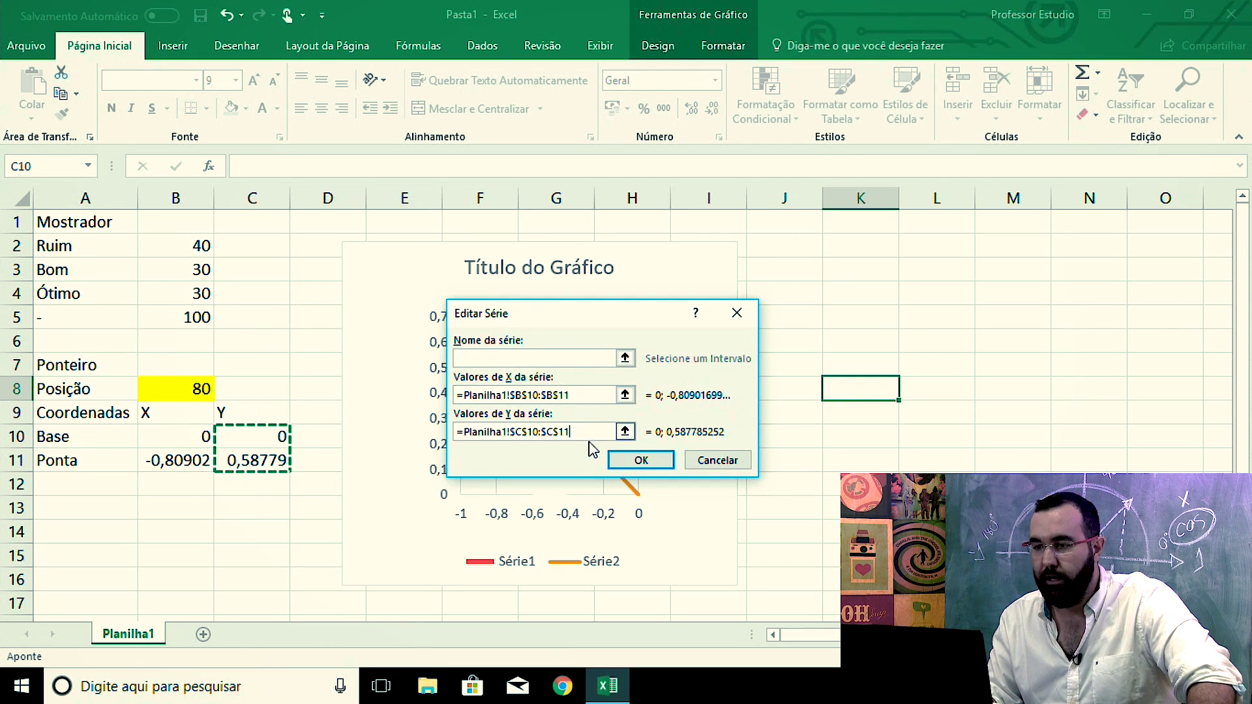
left_click(641, 459)
left_click(759, 518)
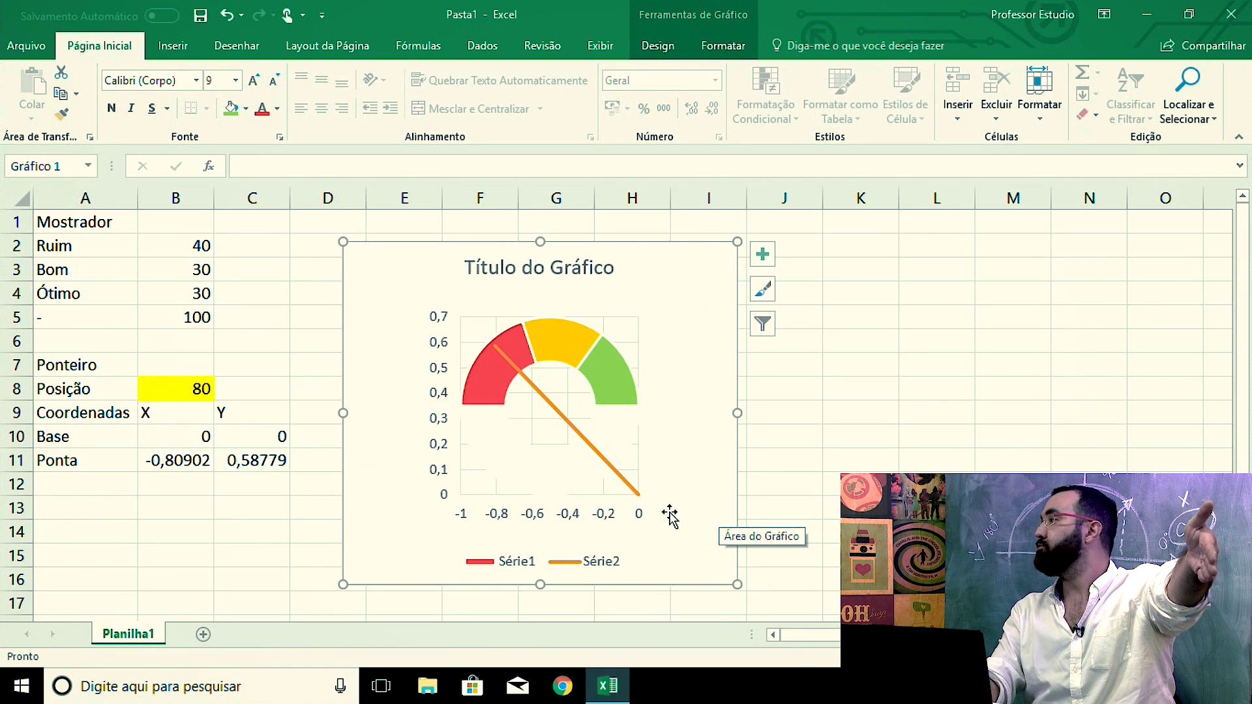
Delete the chart title and remove the fill from the lower half slice of the doughnut.
left_click(542, 267)
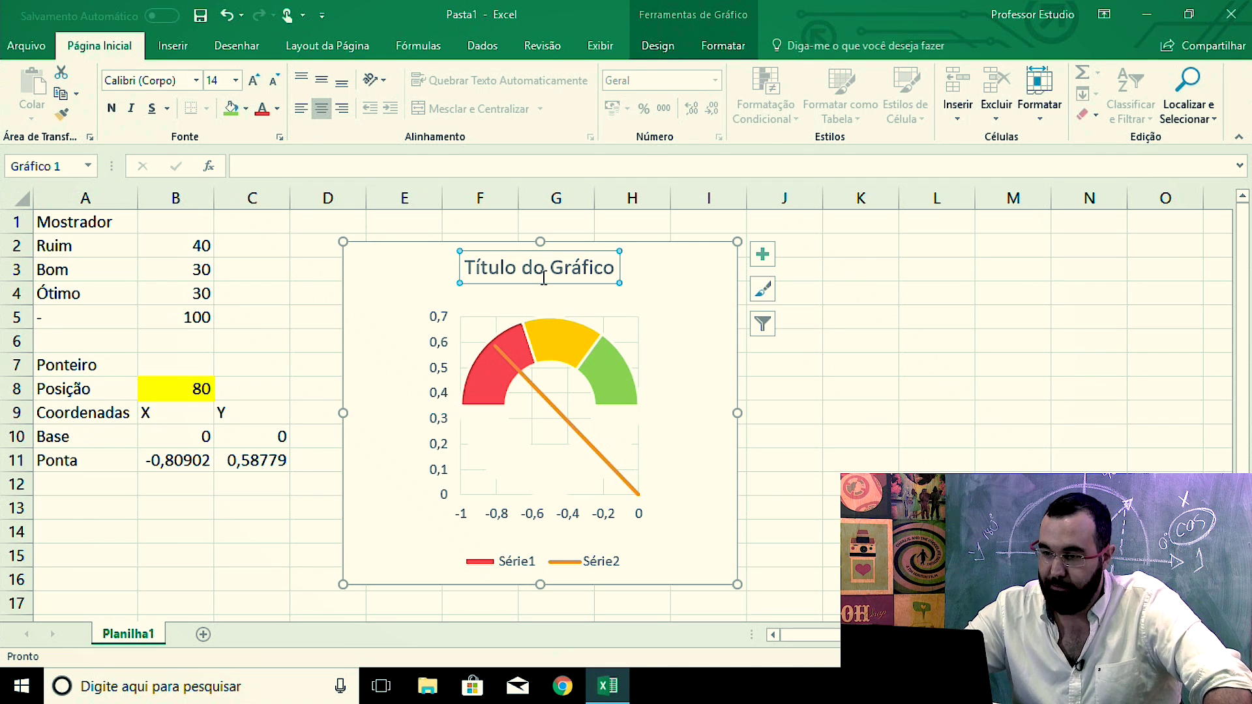
key("Delete")
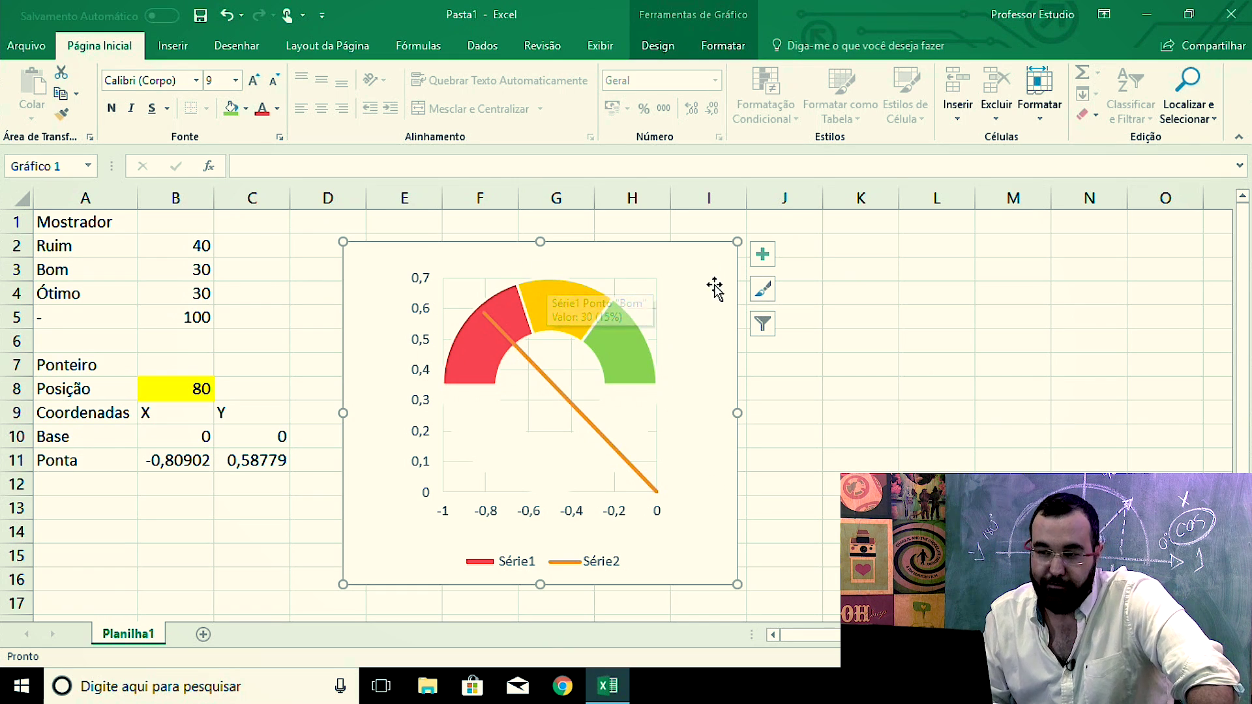
left_click(477, 412)
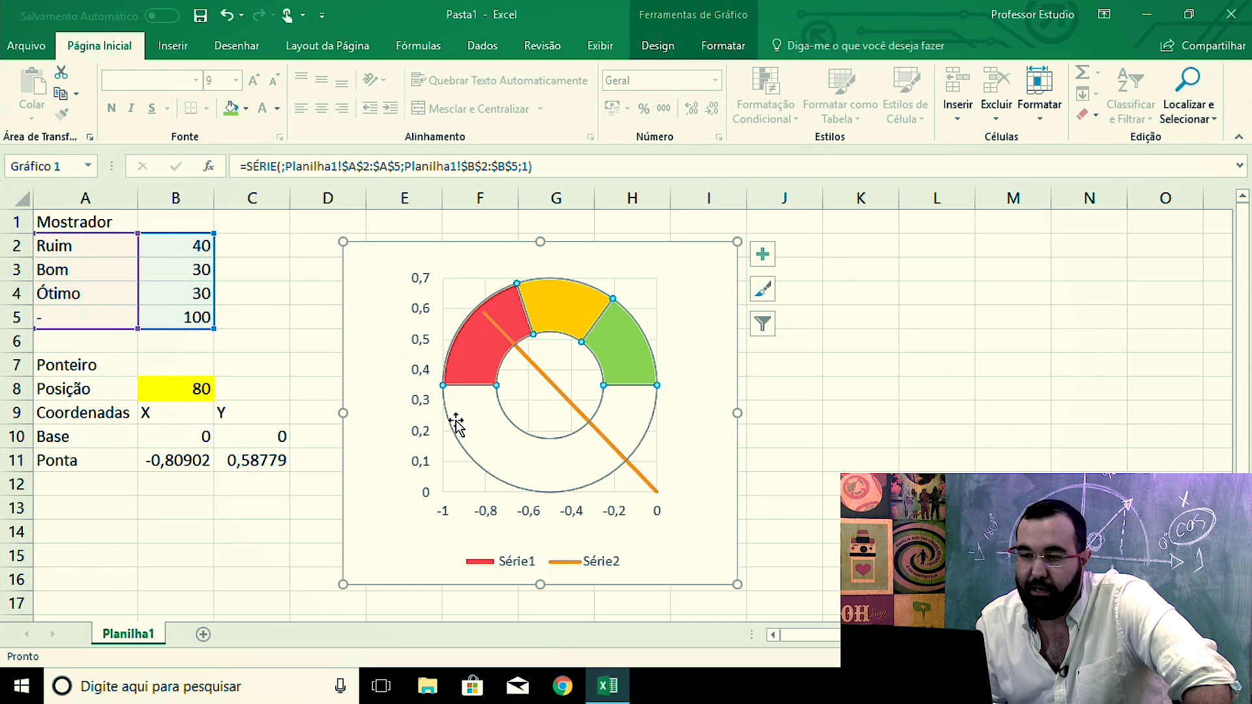
left_click(723, 45)
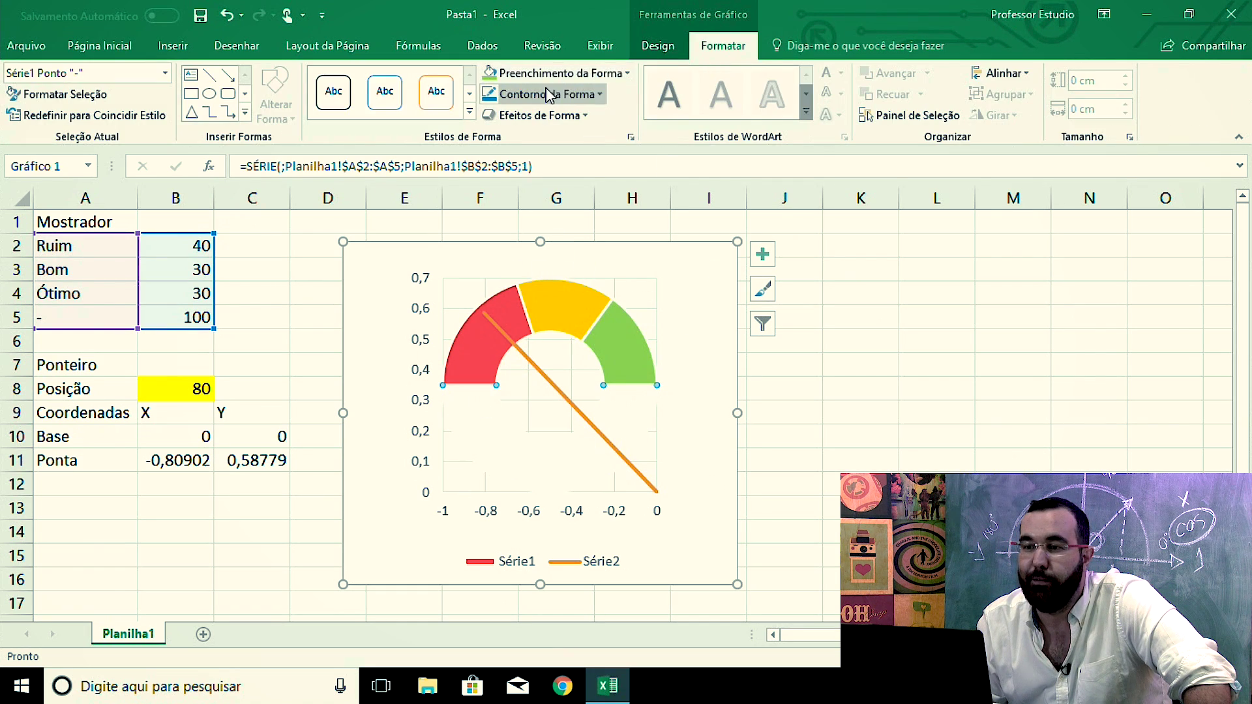
left_click(558, 72)
left_click(525, 257)
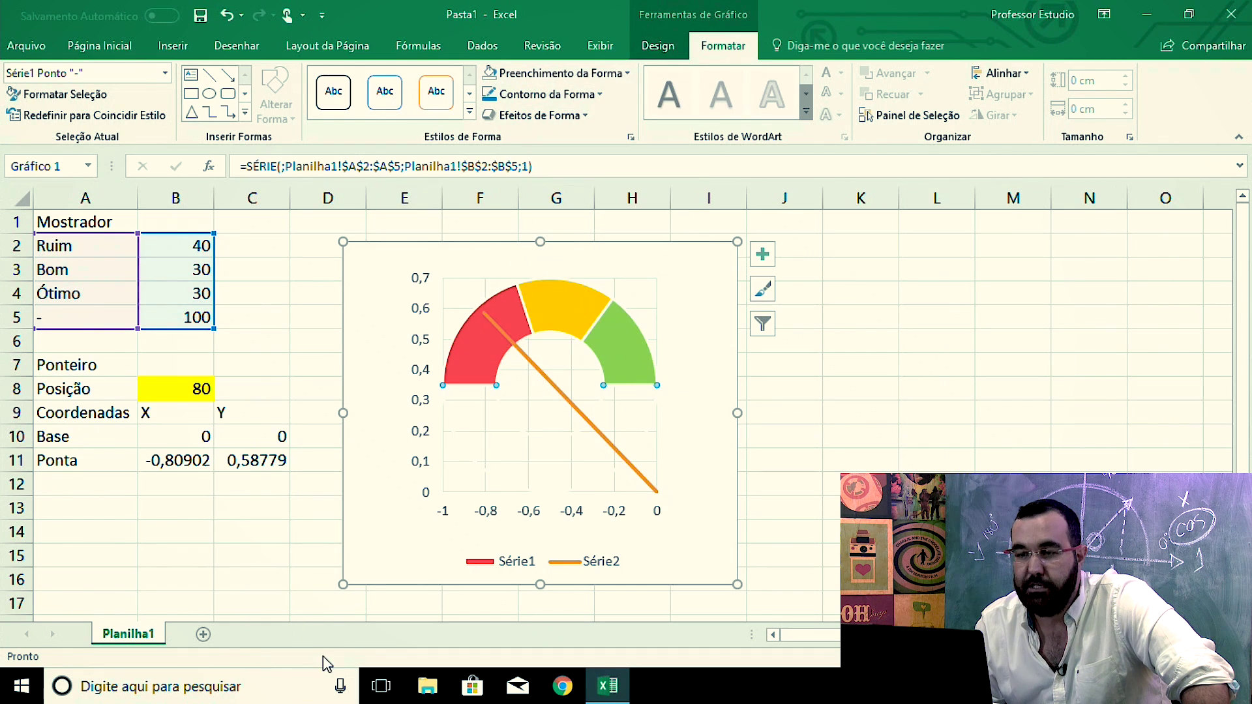
left_click(308, 533)
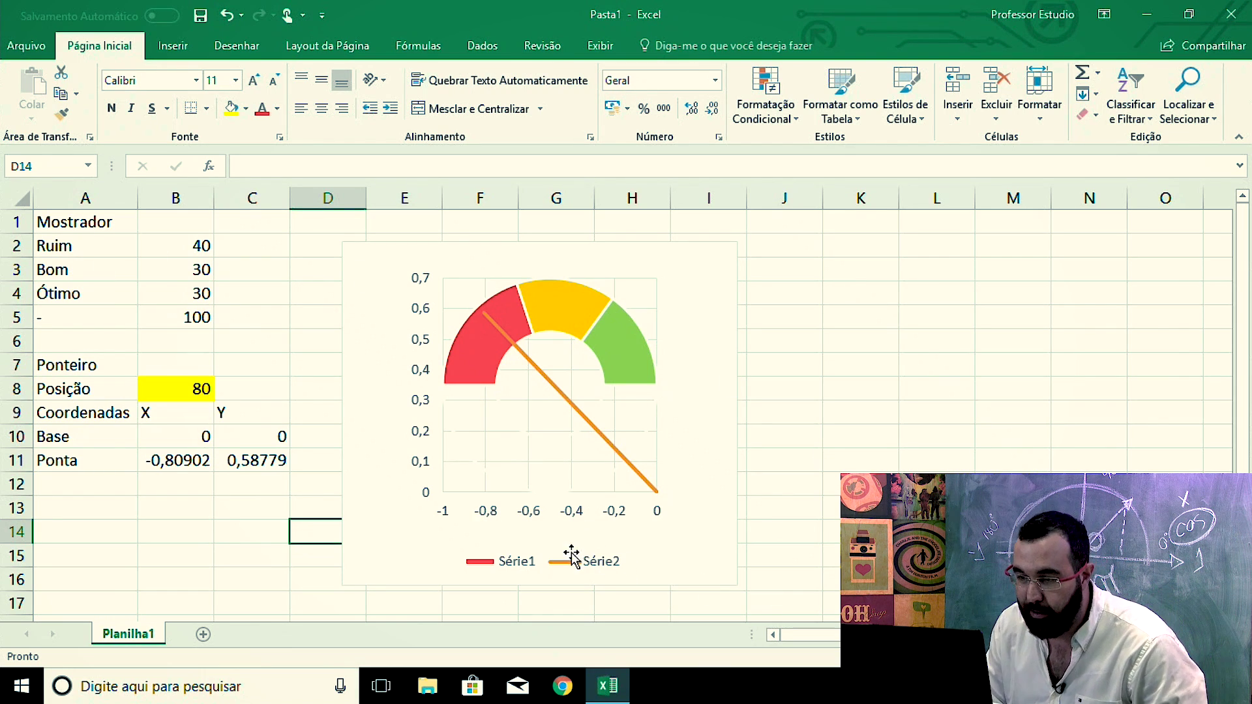
Fix the chart's horizontal axis limits at a minimum of -1,0 and a maximum of 1,0.
right_click(527, 515)
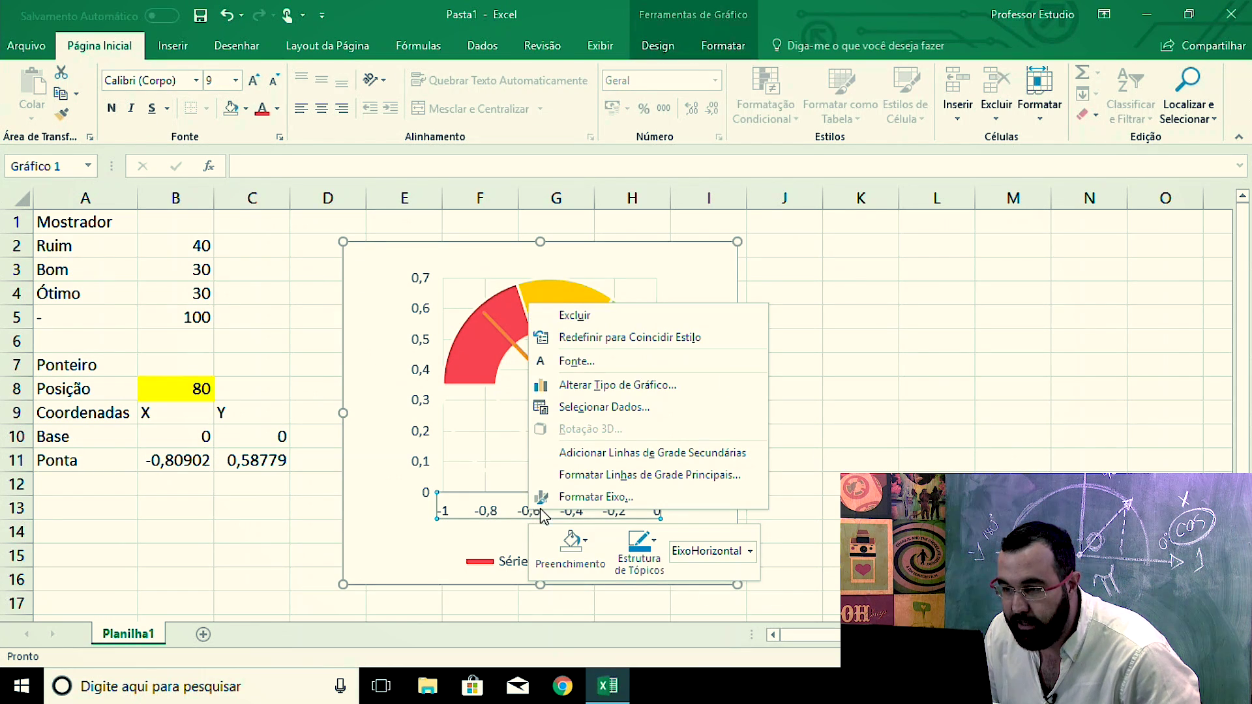
left_click(576, 499)
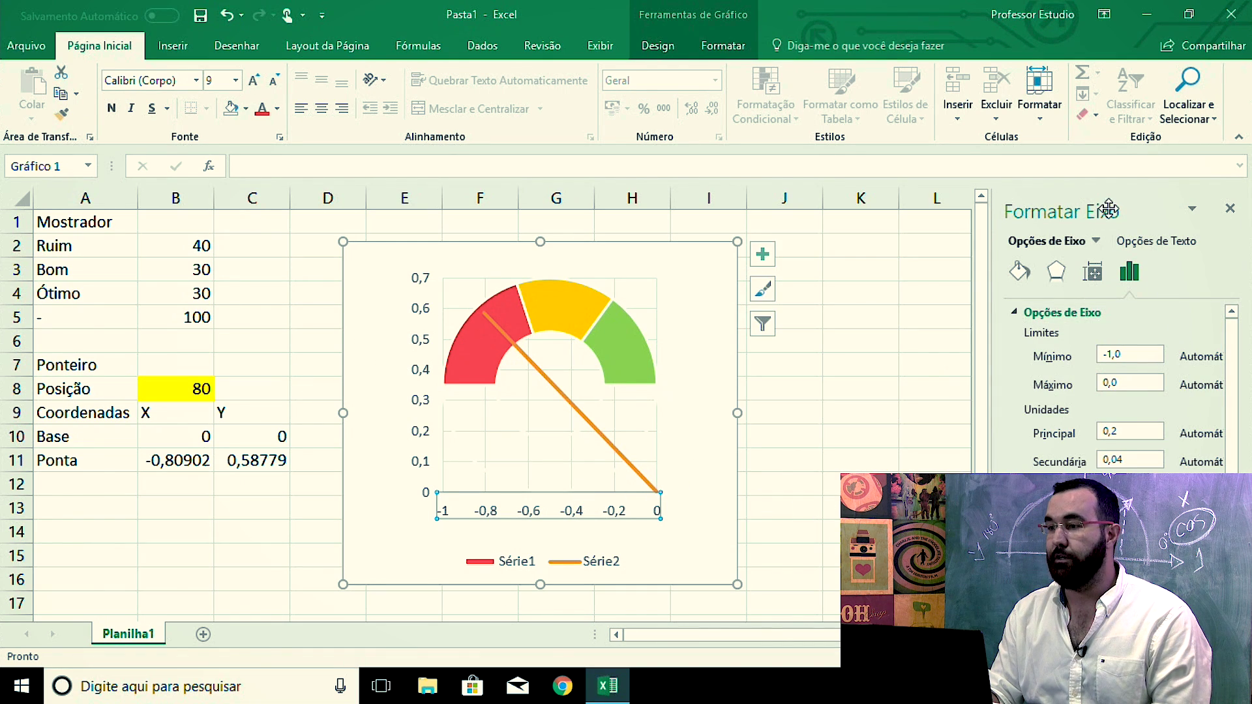
left_click_drag(1113, 205, 736, 180)
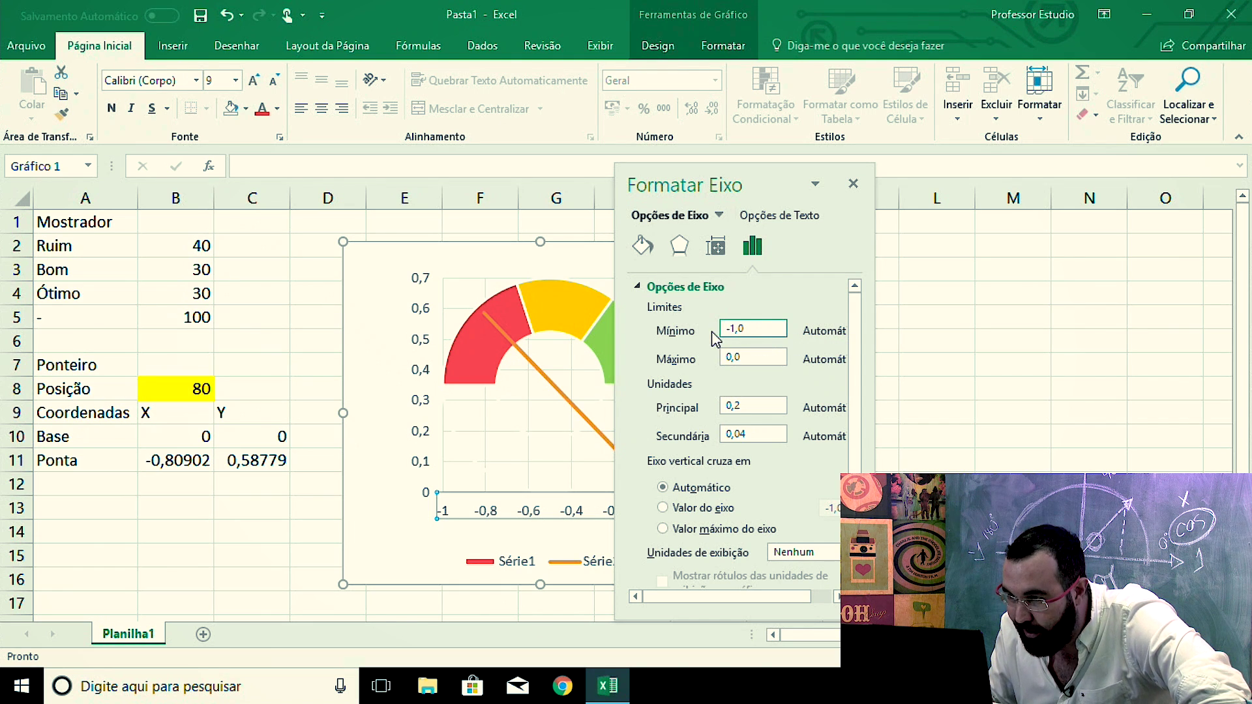
left_click_drag(755, 328, 717, 329)
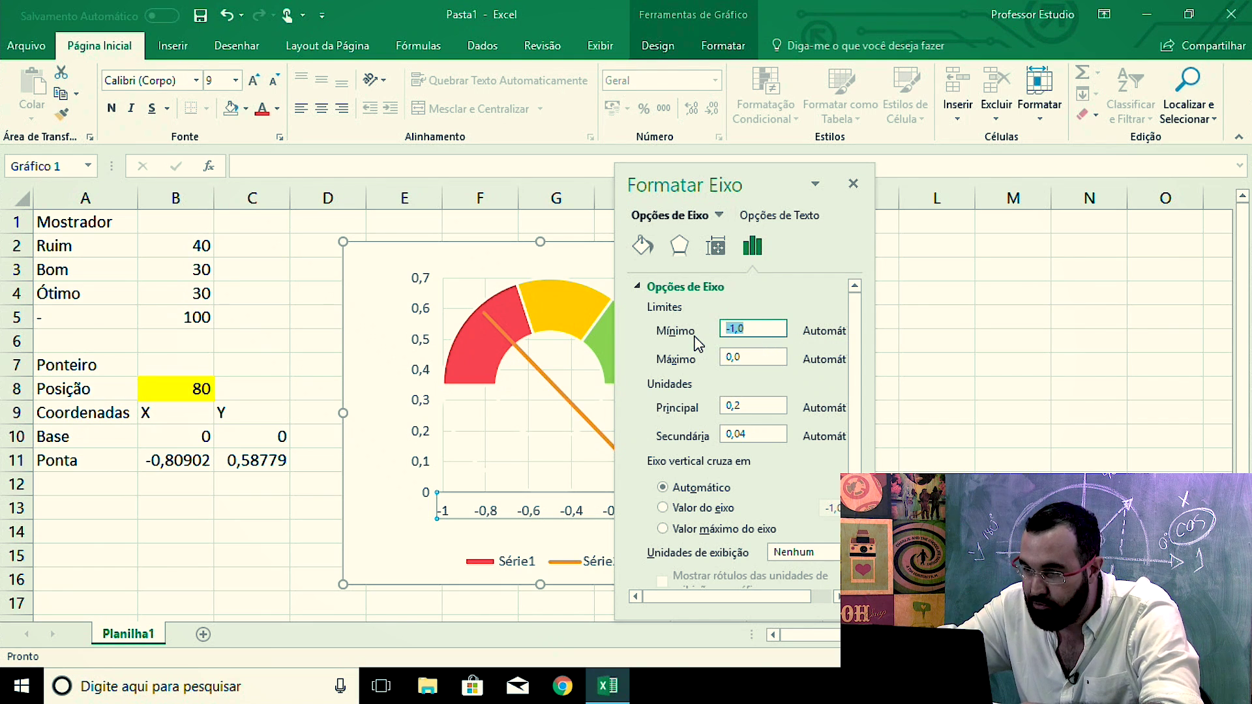
key("Return")
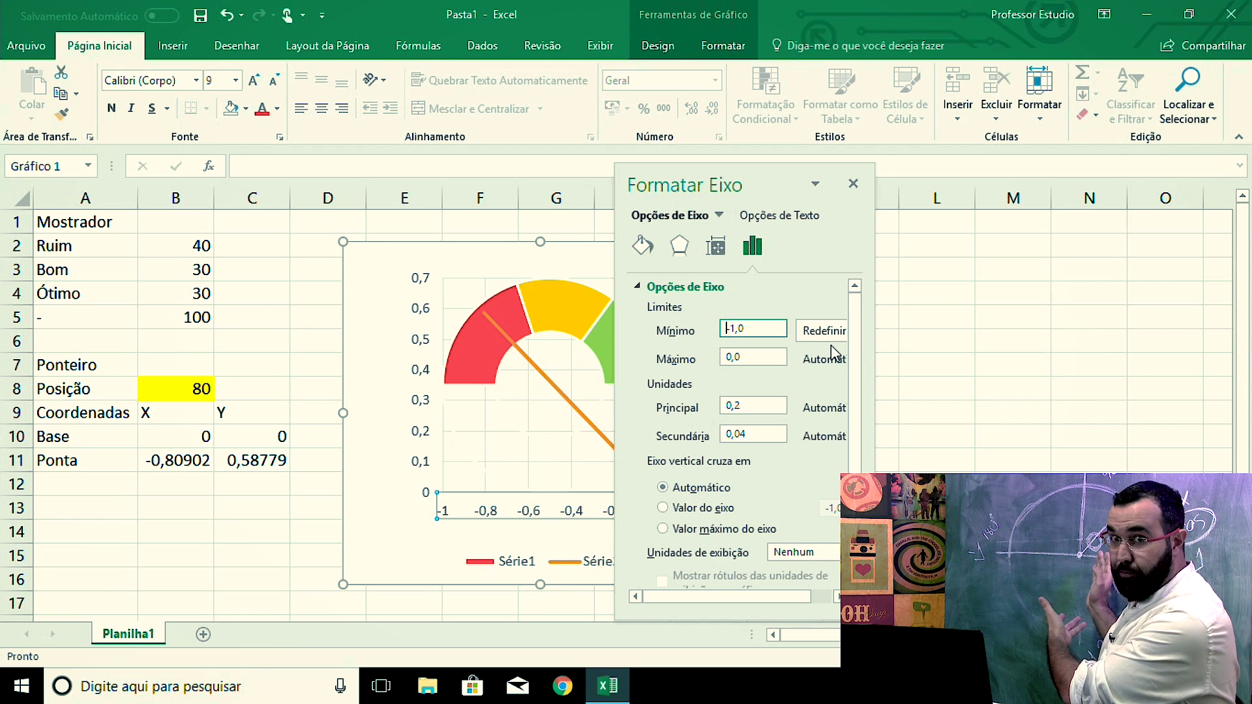
key("Tab")
type("1")
key("Return")
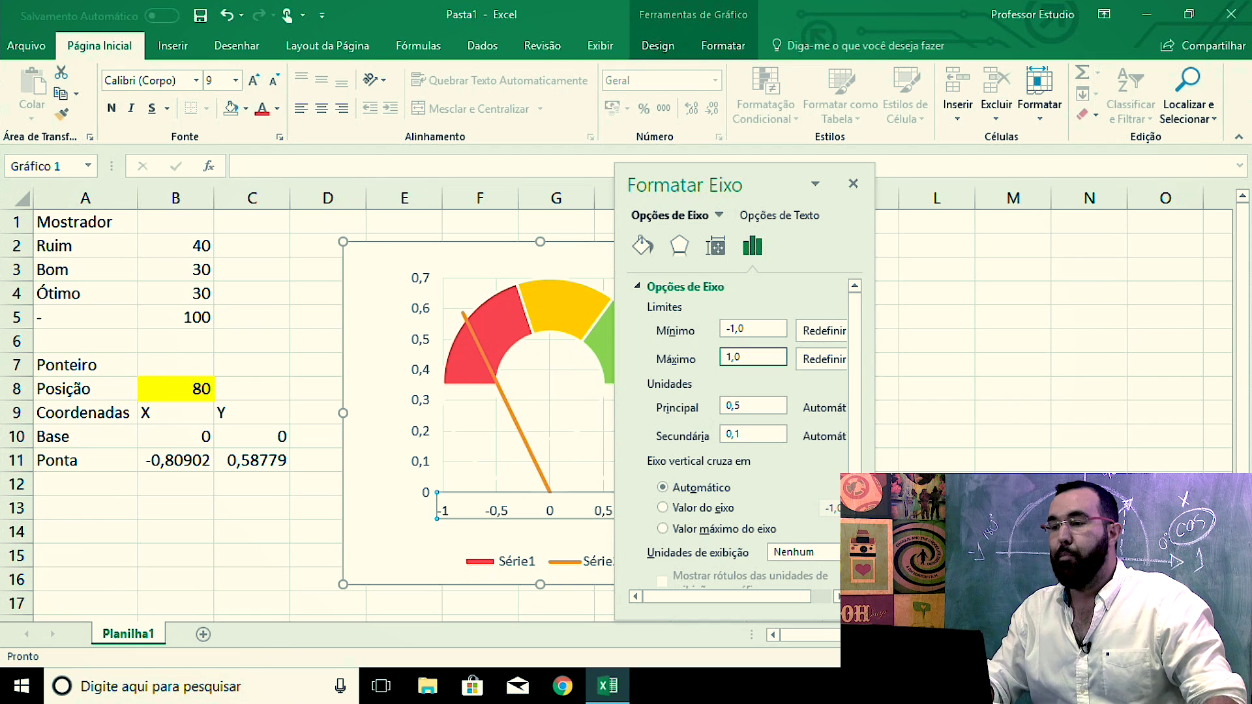
left_click(853, 185)
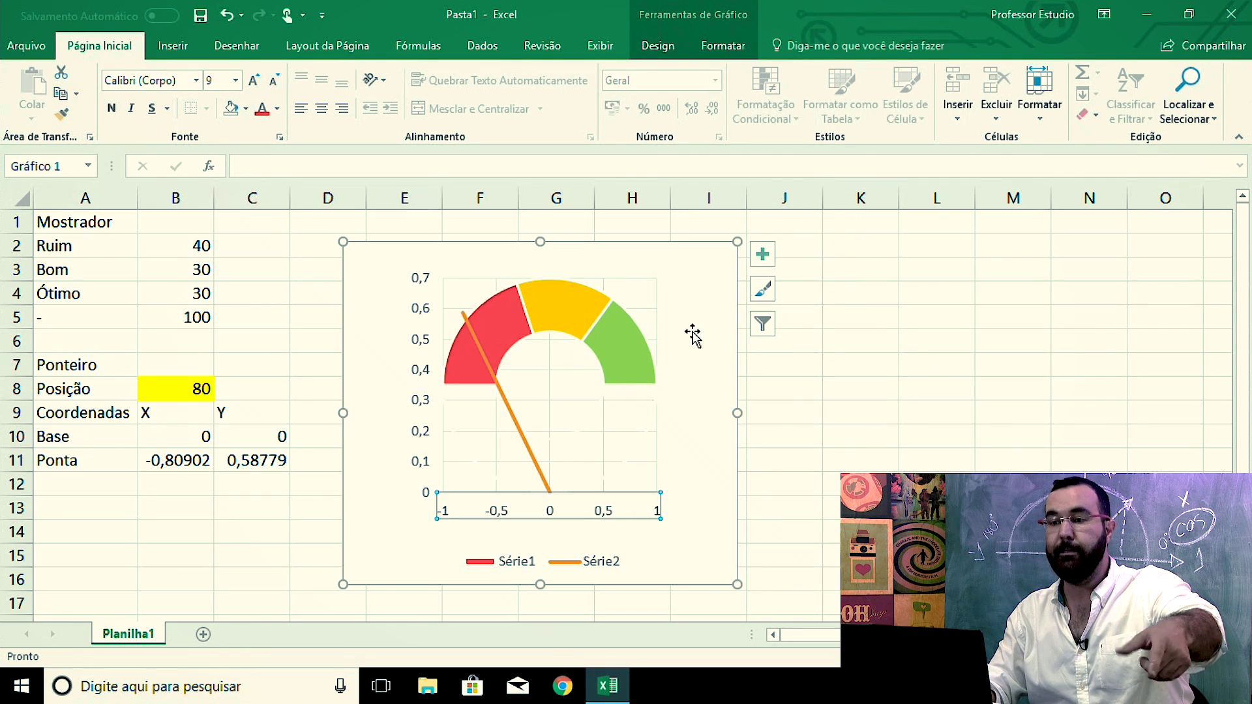
Fix the chart's vertical axis limits at a minimum of -1,0 and a maximum of 1,0.
double_click(424, 342)
right_click(422, 346)
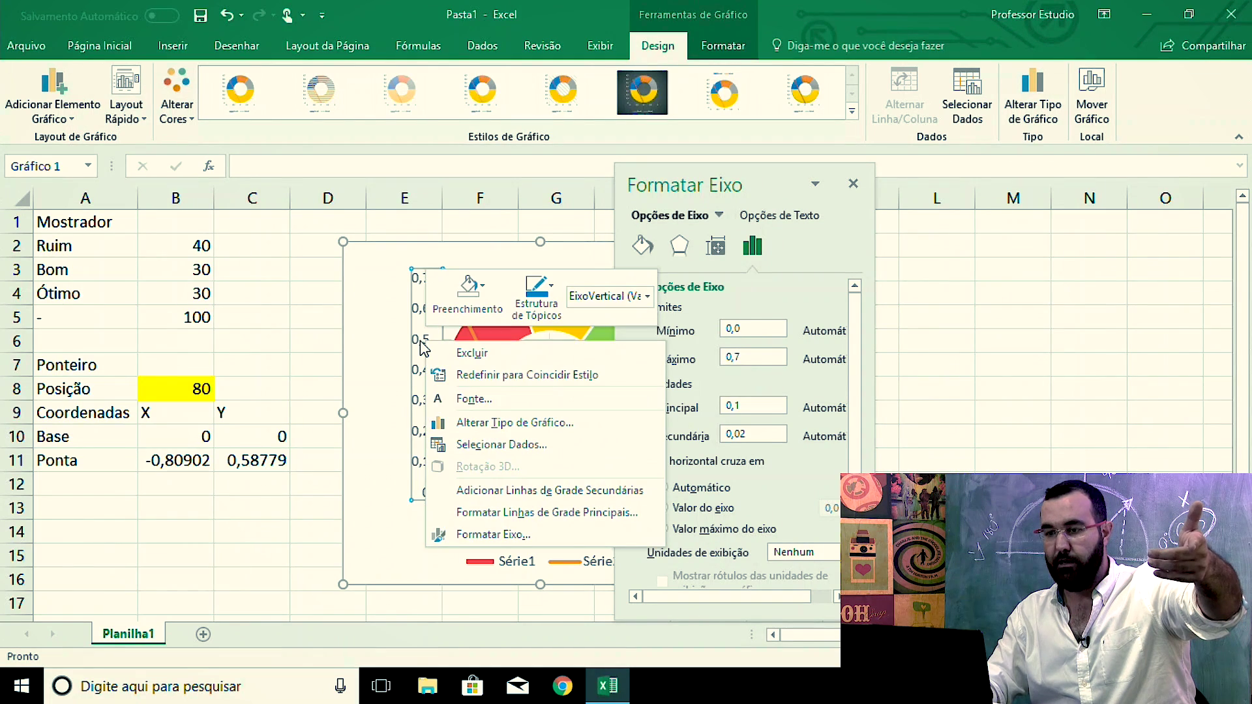
left_click(509, 536)
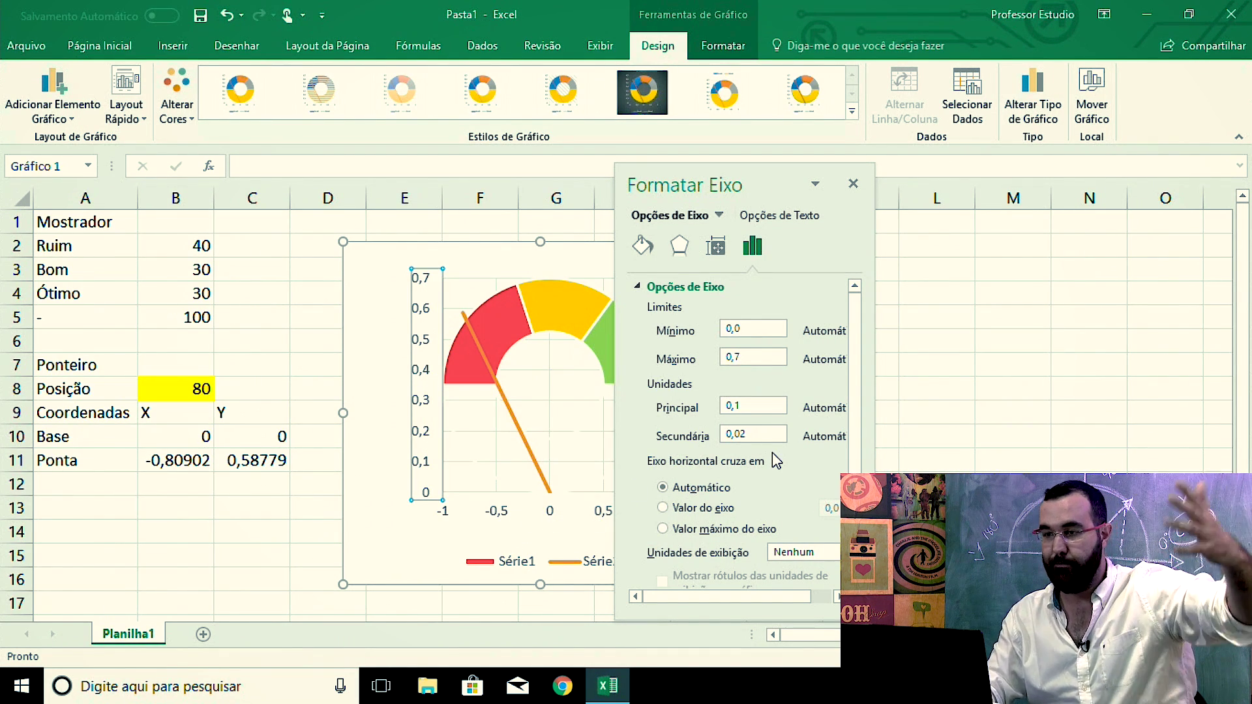
left_click_drag(744, 328, 721, 329)
type("-1")
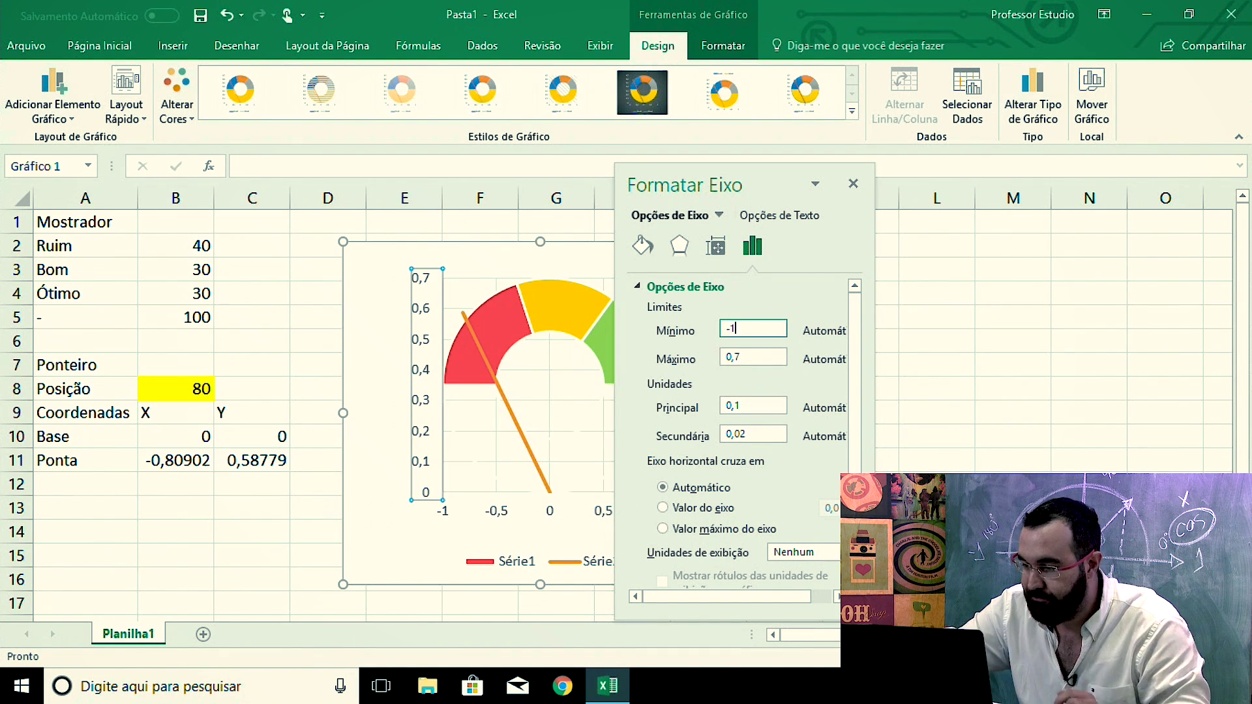
key("Tab")
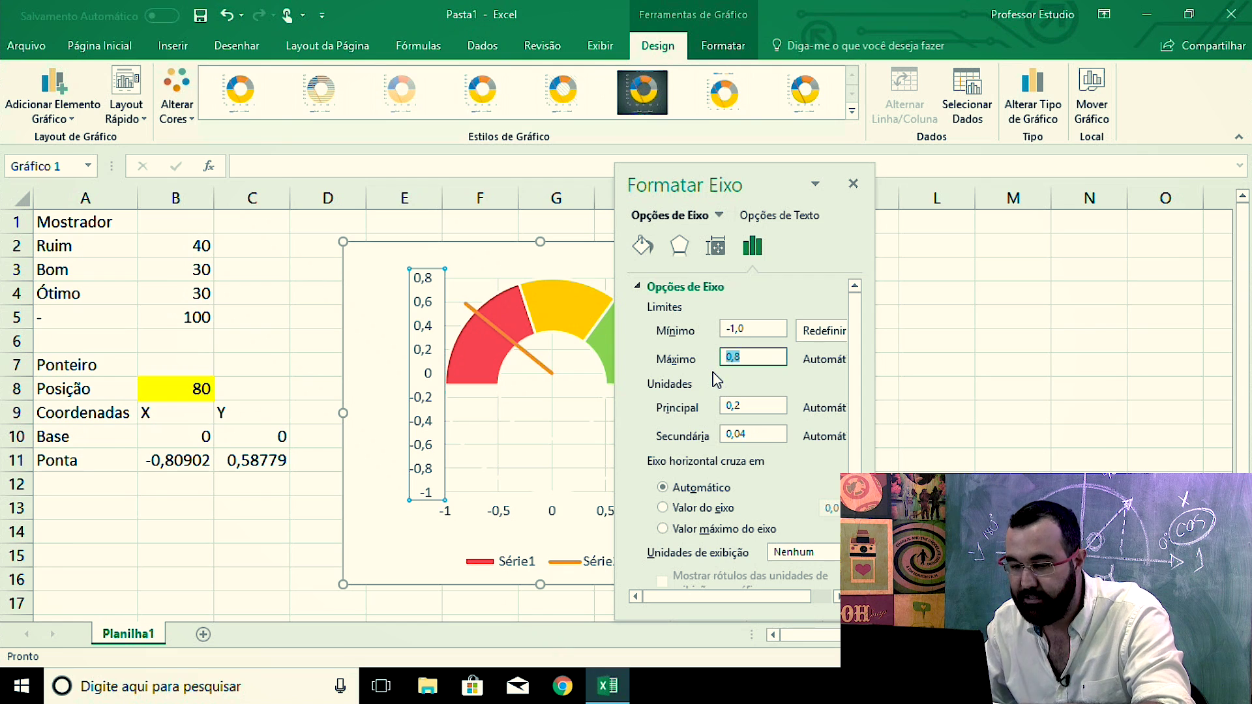
type("1")
key("Return")
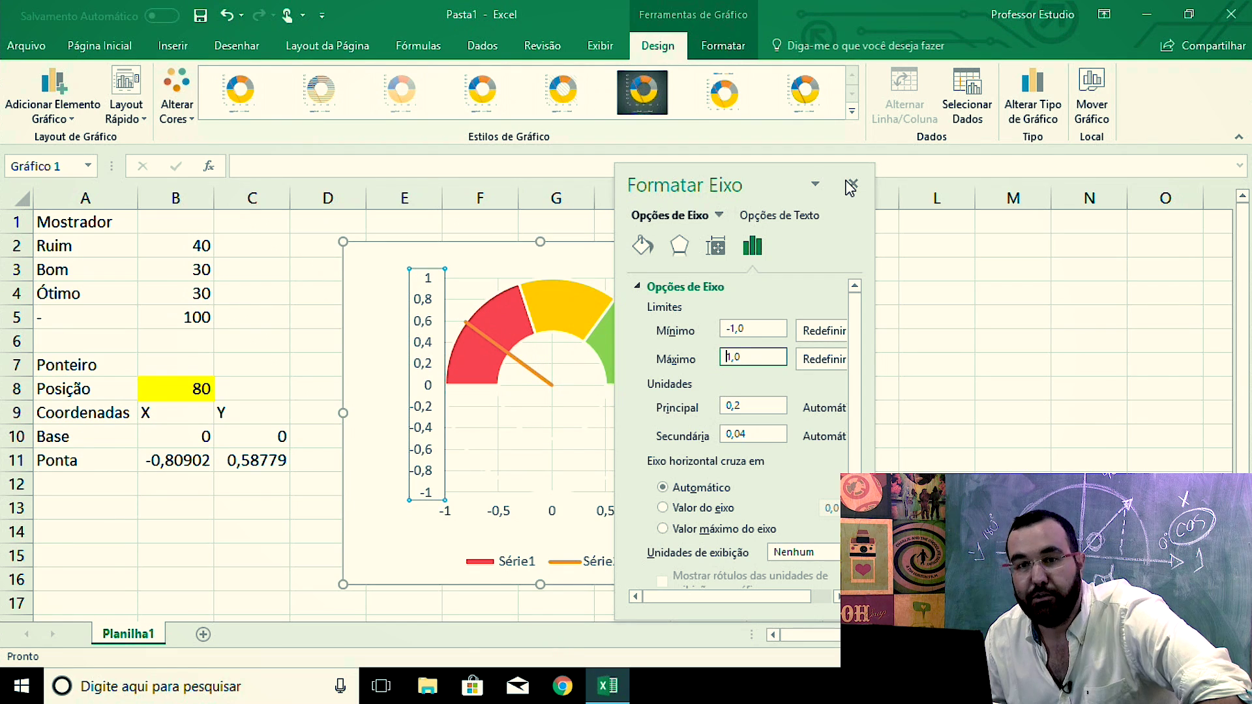
left_click(850, 186)
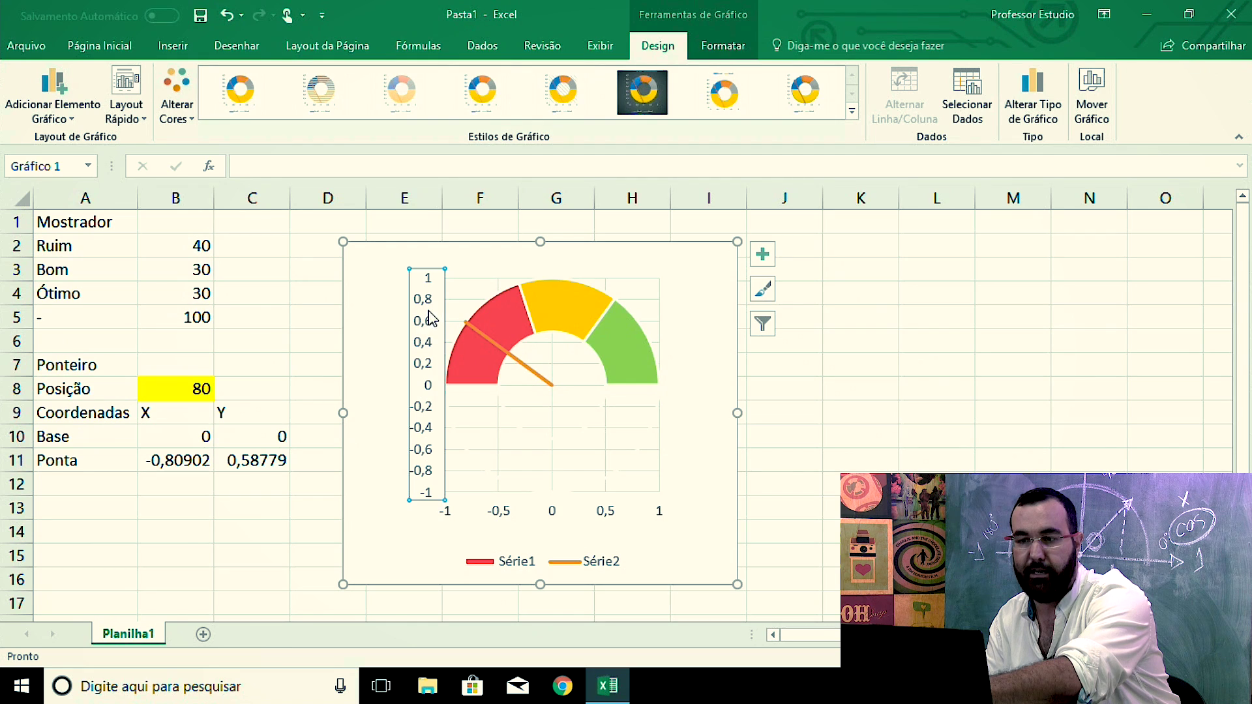
Delete the vertical and horizontal axes from the gauge chart.
key("Delete")
left_click(541, 512)
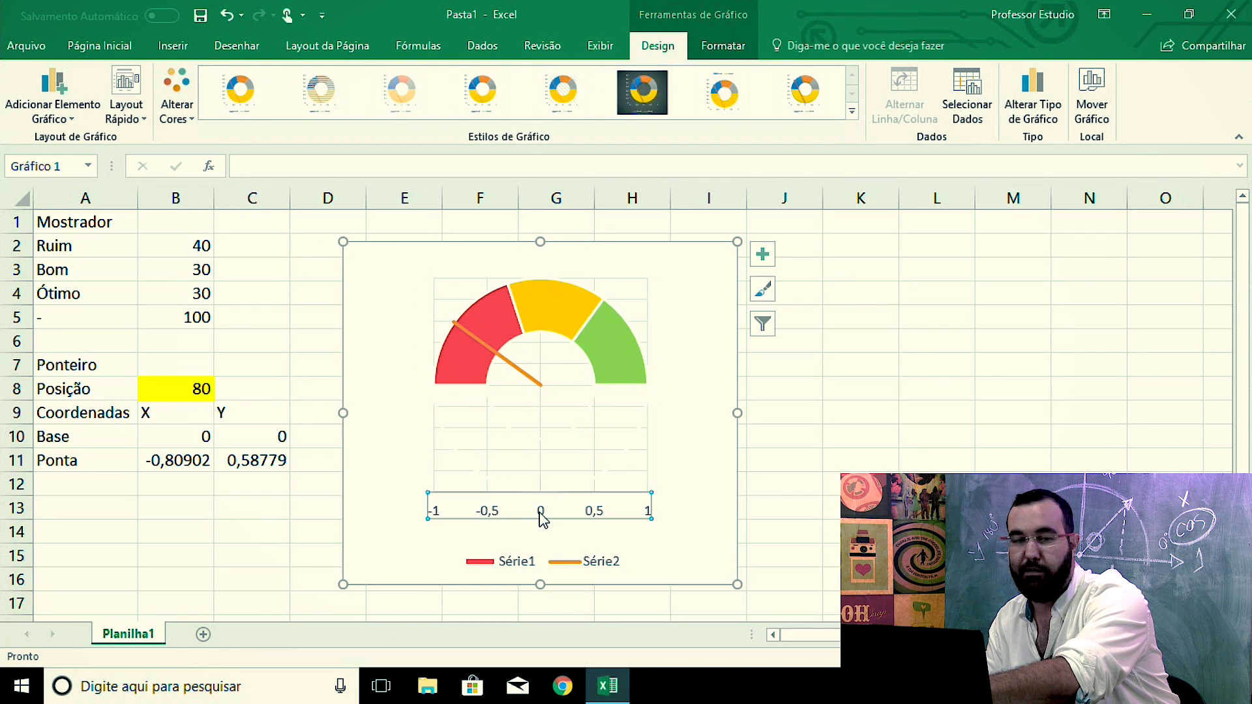
key("Delete")
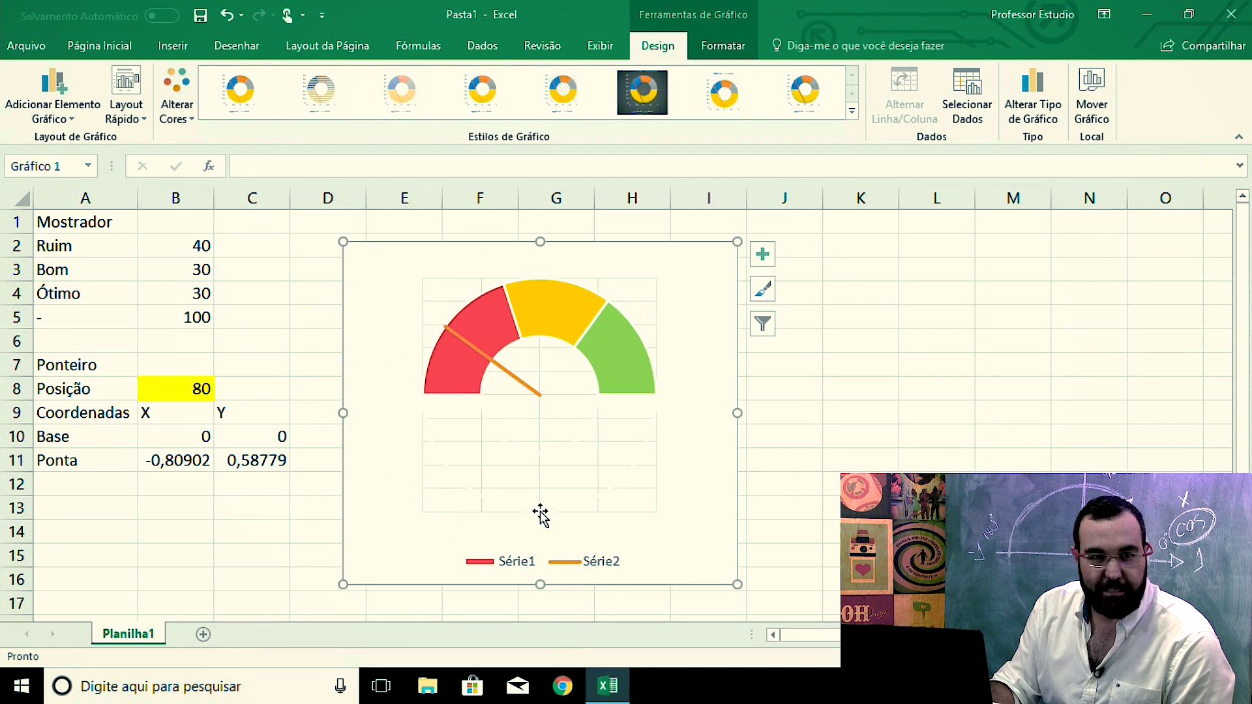
Set the Posição value in B8 to 100.
left_click(160, 389)
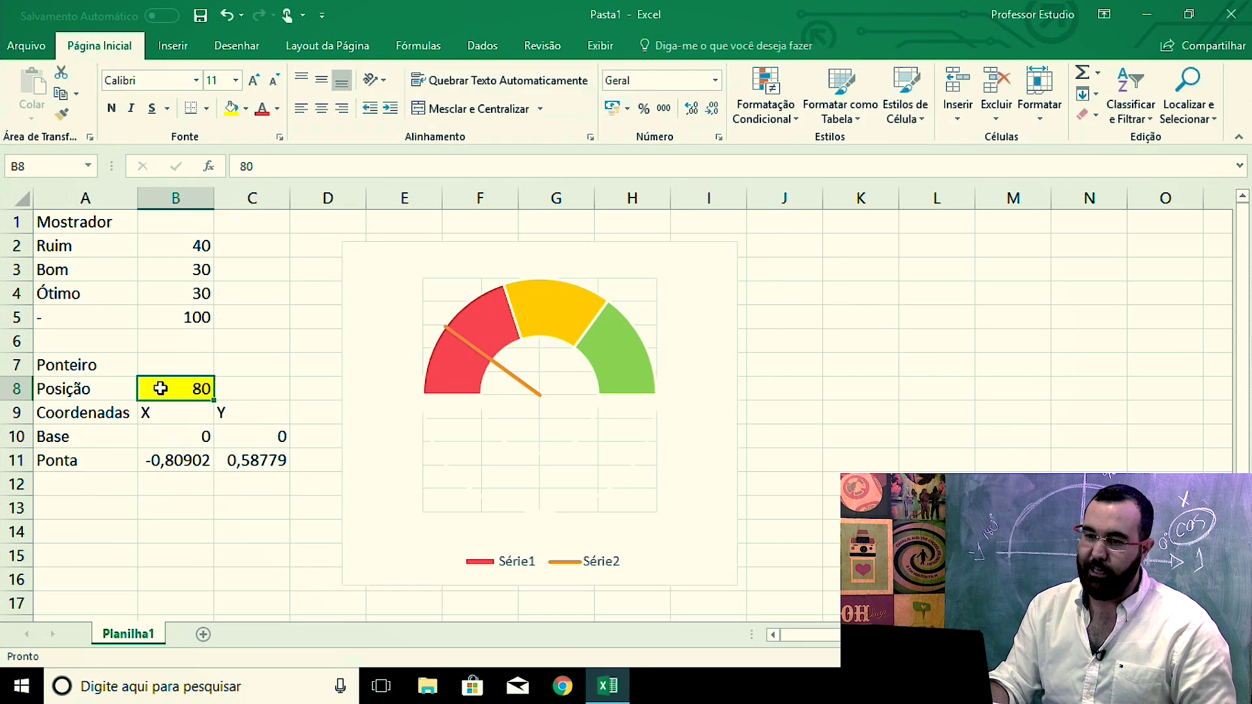
type("100")
key("Return")
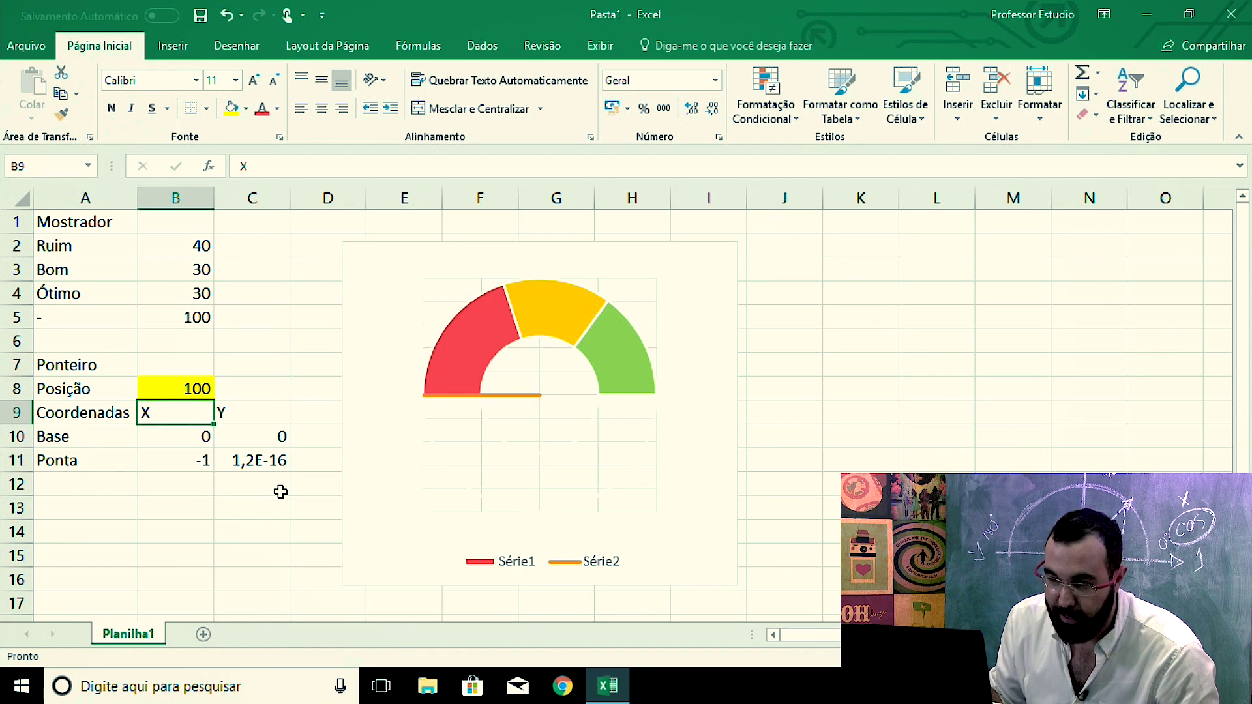
Negate the X coordinate formula of Ponta in B11 so that it reads =-COS(PI()*B8/B5).
left_click(183, 461)
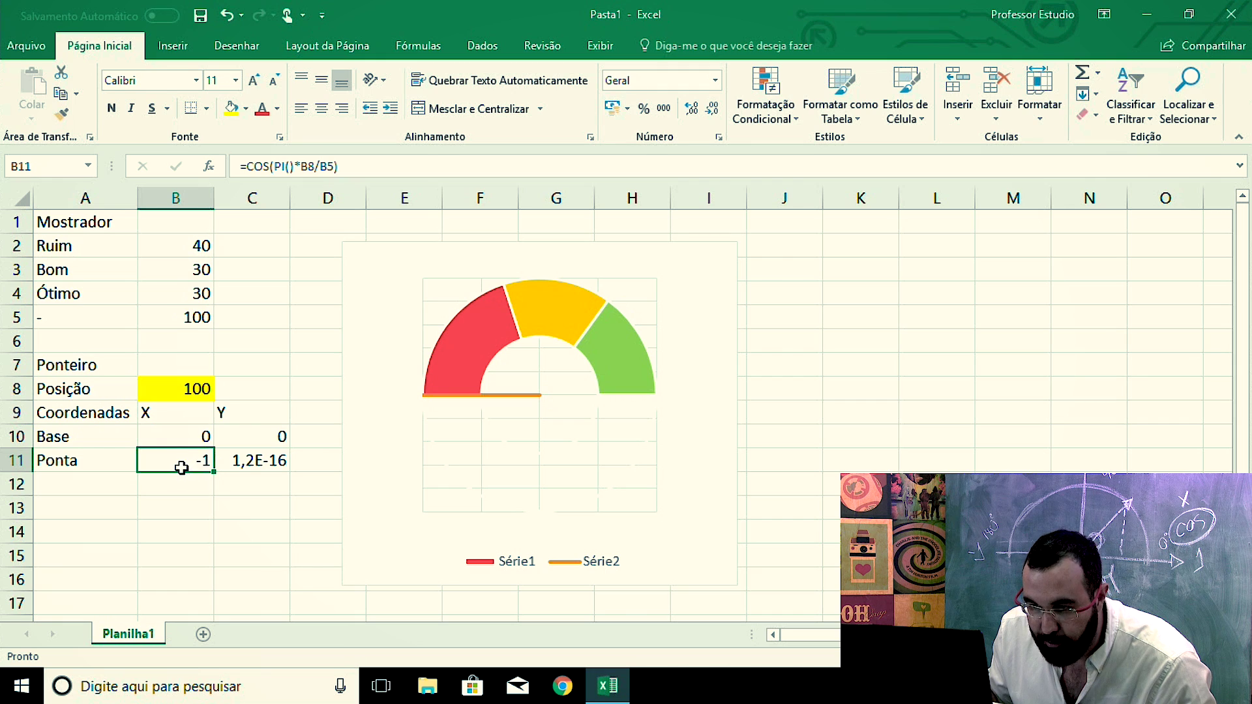
double_click(182, 468)
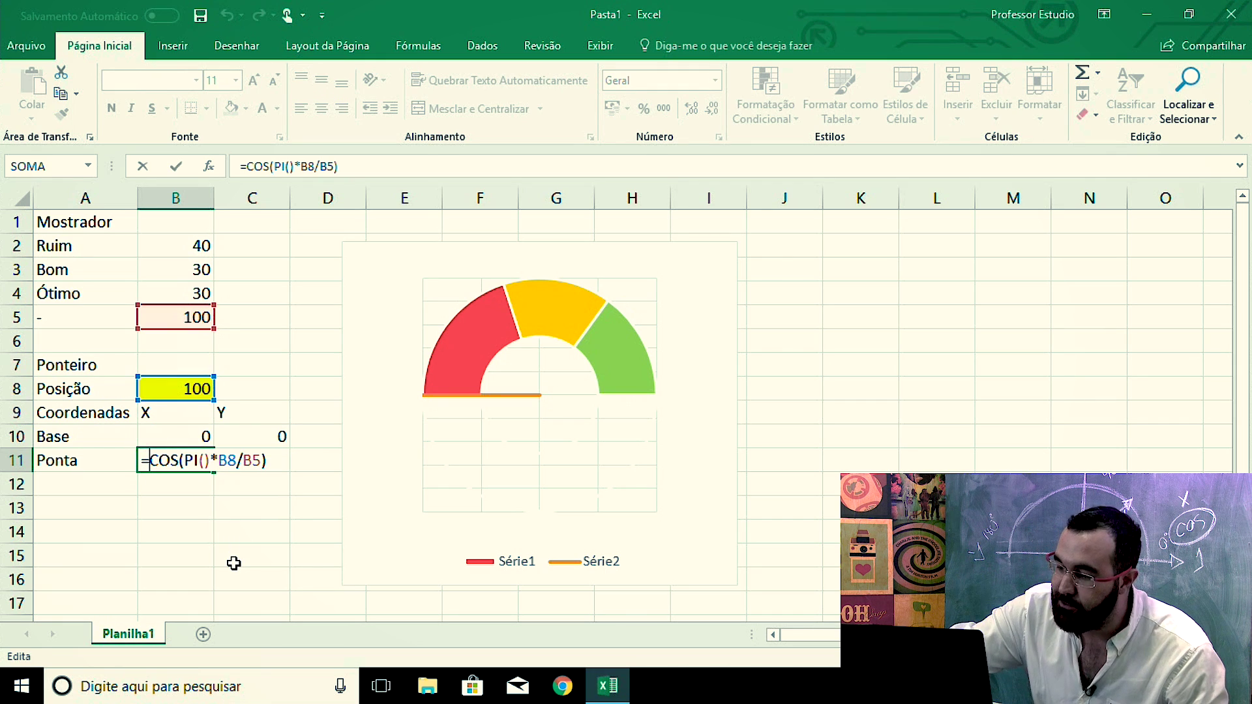
type("-")
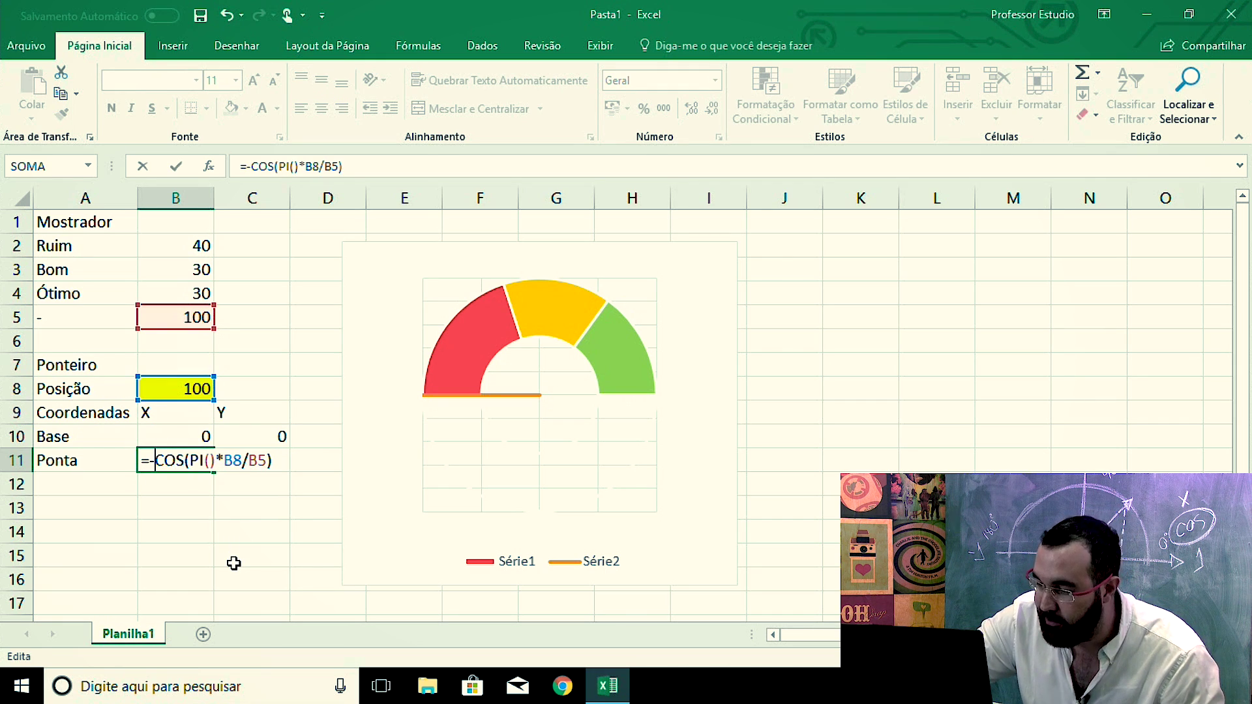
key("Return")
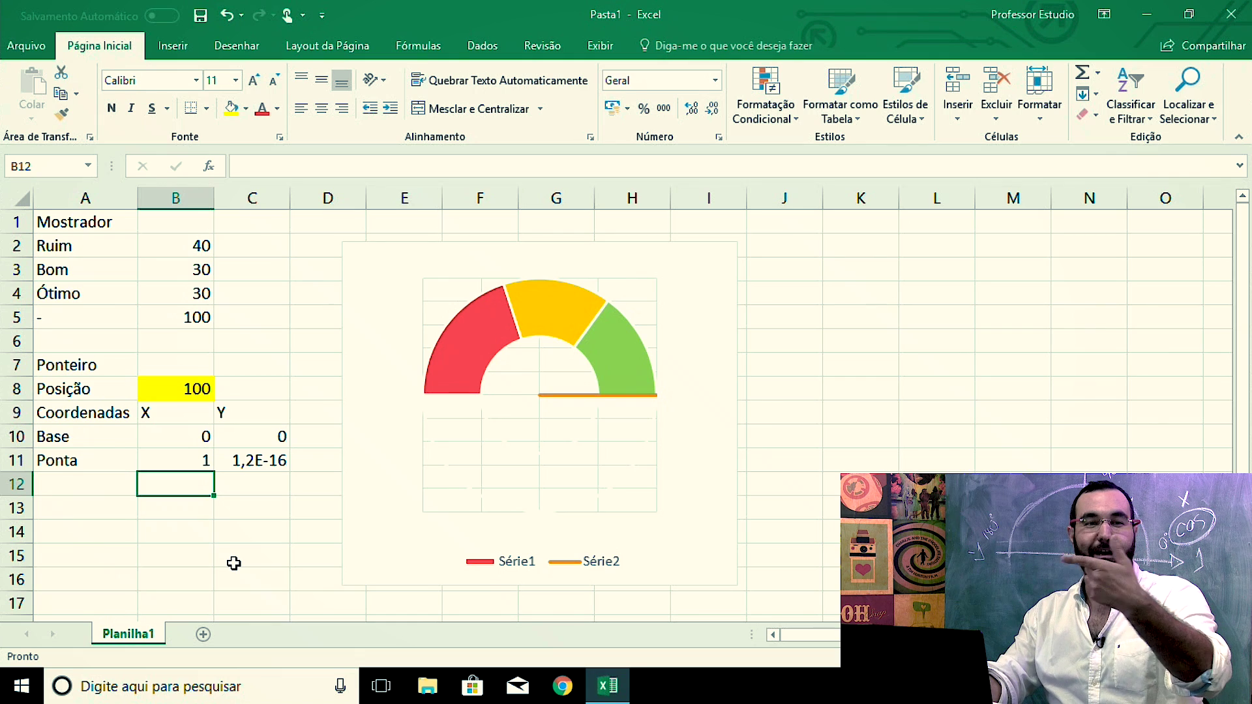
Set the Posição value in B8 to 50.
left_click(170, 393)
type("50")
key("Return")
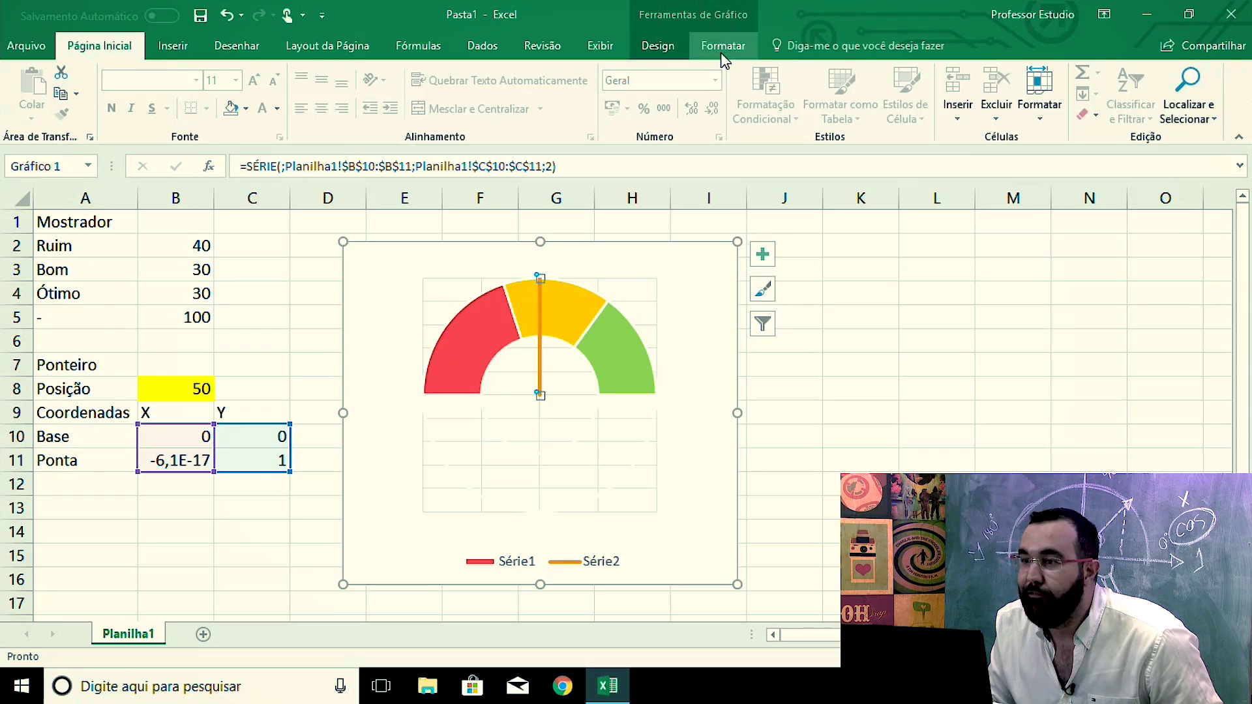
Recolour the outline of the gauge's pointer series (Série2) to black from the theme colours.
left_click(721, 47)
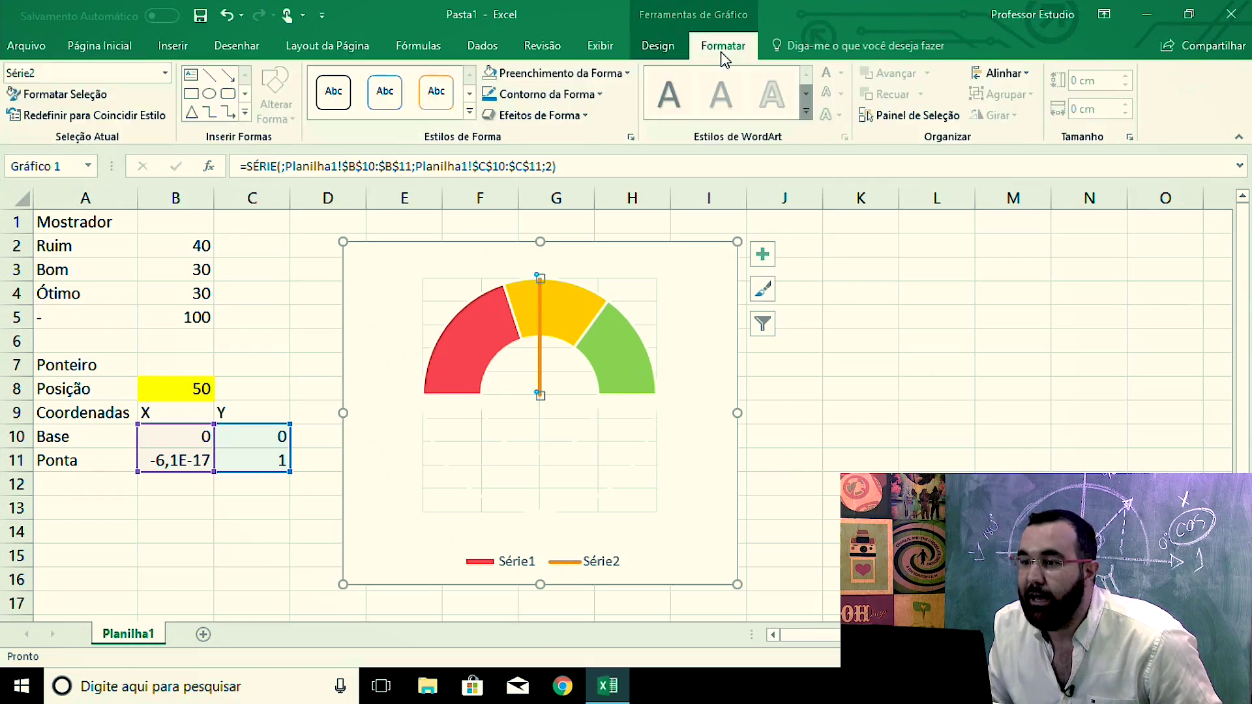
left_click(553, 96)
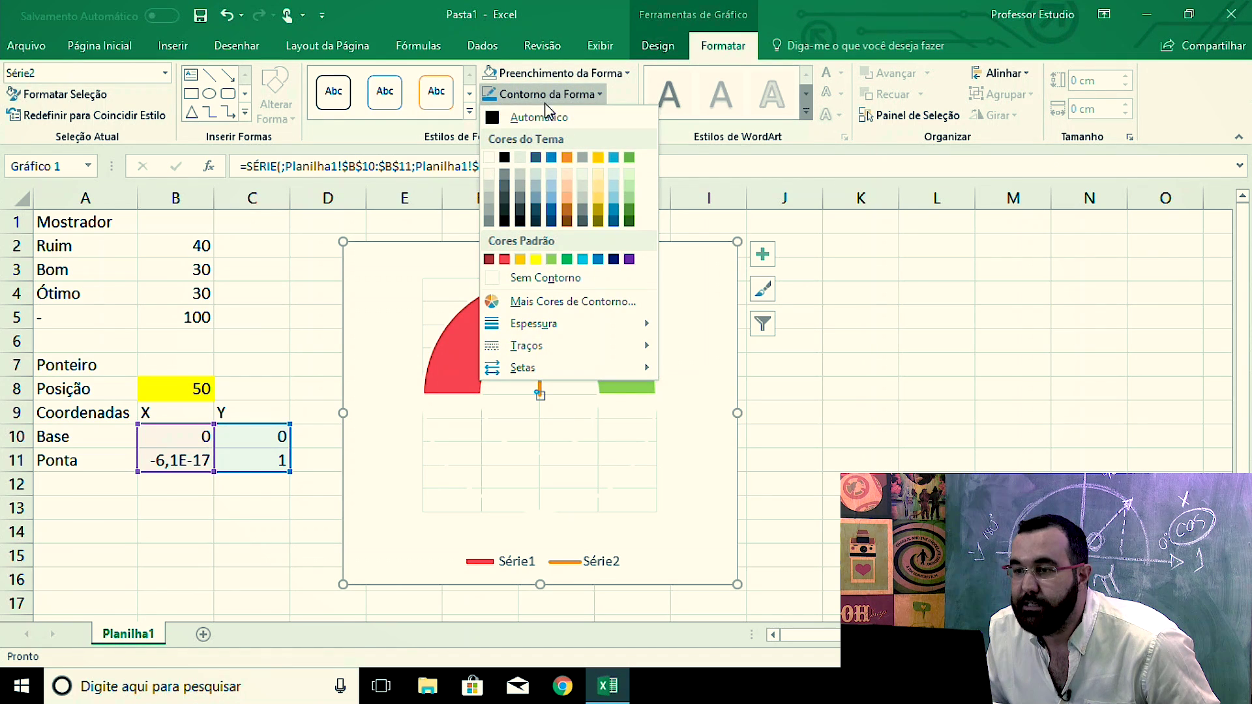
left_click(504, 157)
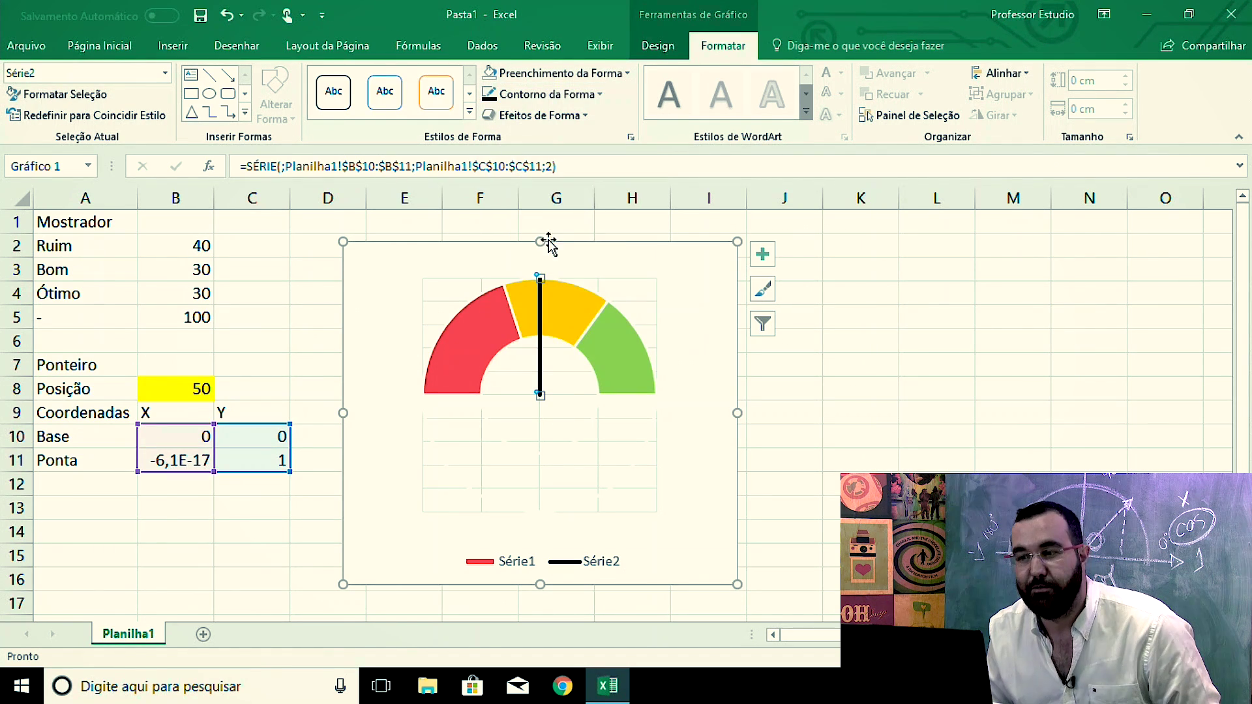
Add an arrowhead to the outer tip of the gauge pointer by applying an arrow style to that point's outline.
left_click(539, 285)
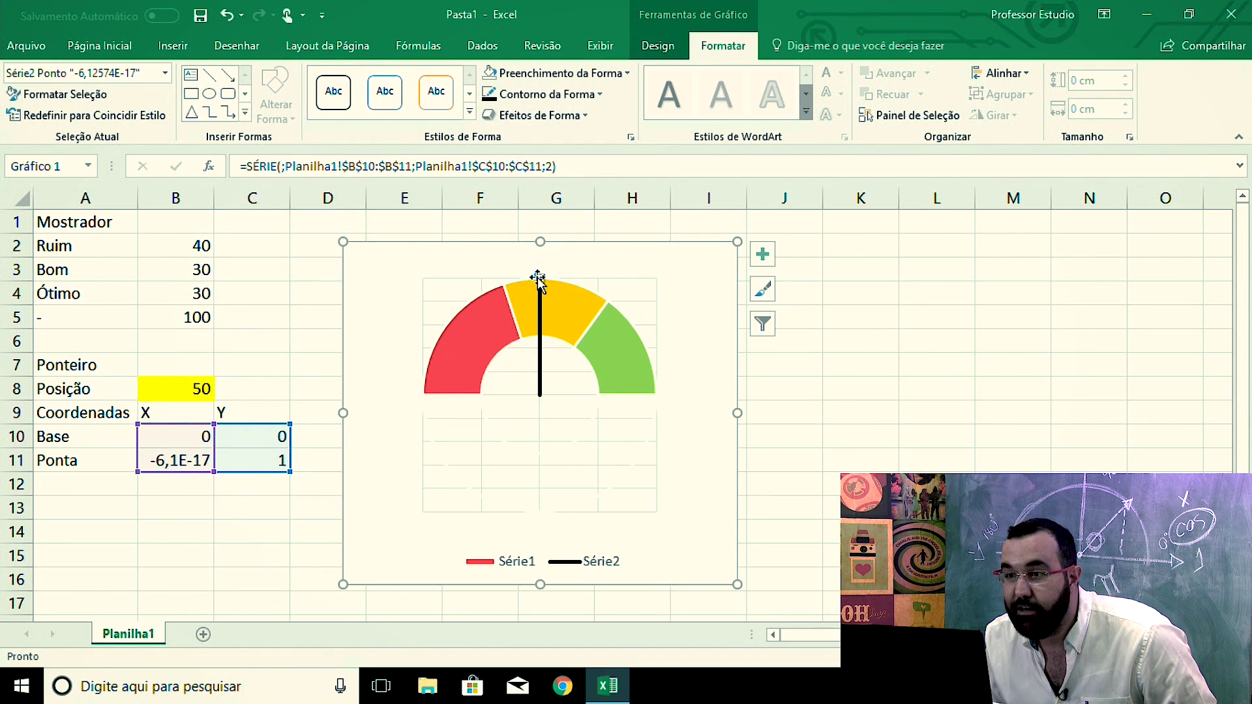
left_click(553, 96)
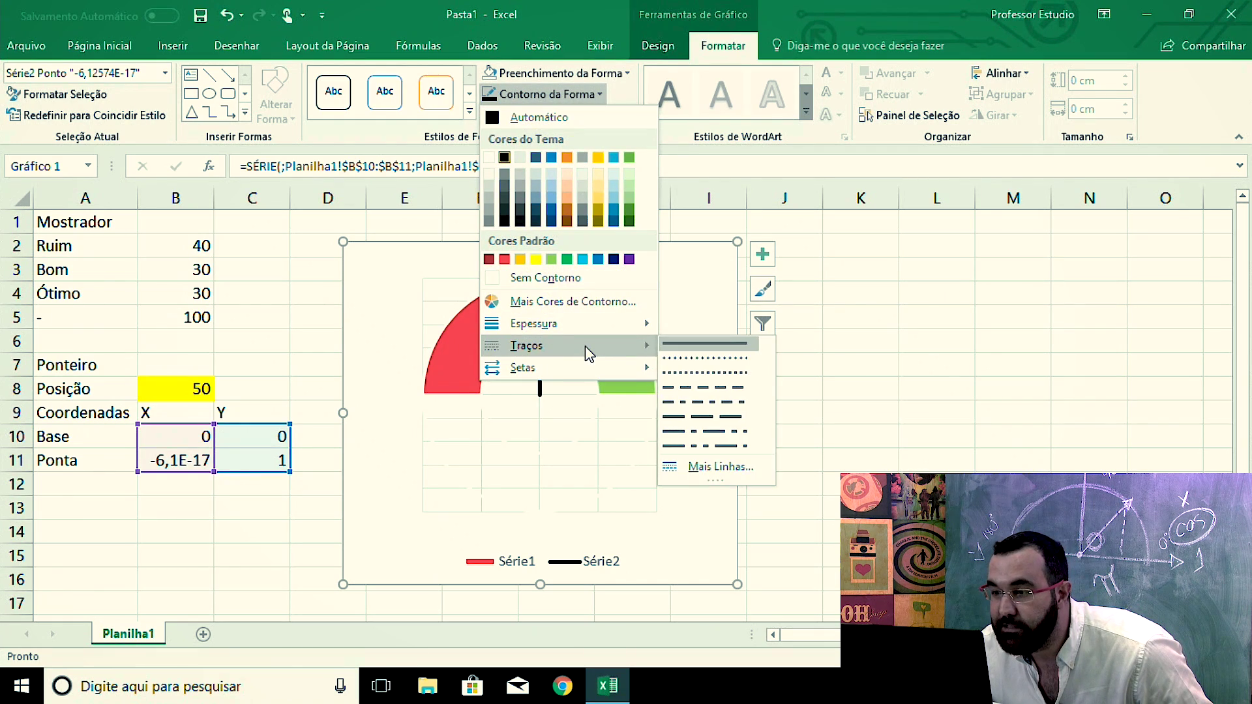
mouse_move(609, 378)
left_click(680, 390)
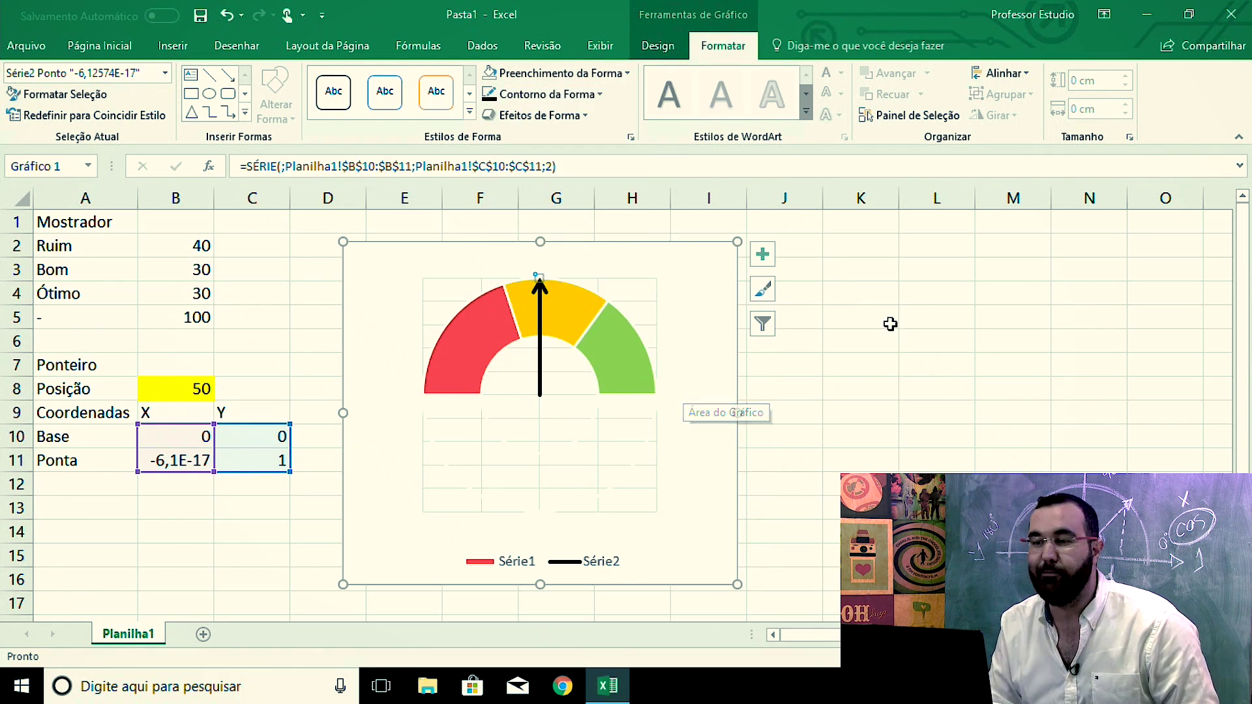